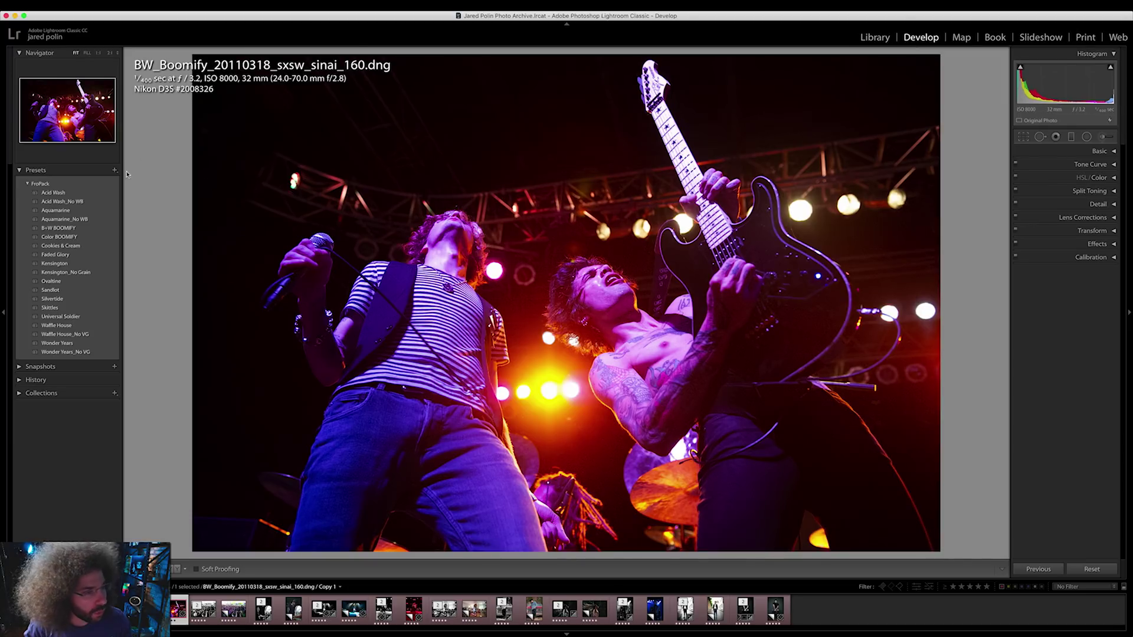
Step: Collapse the FroPack folder and begin importing all .xmp presets from Downloads' FroPresets folder
left_click(27, 184)
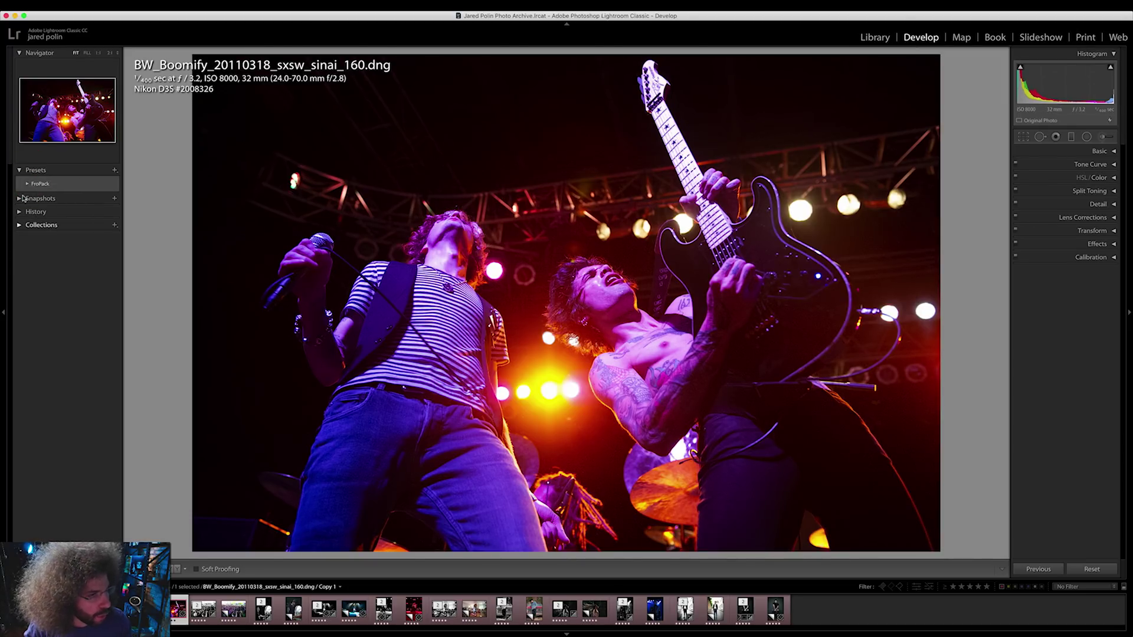
left_click(115, 171)
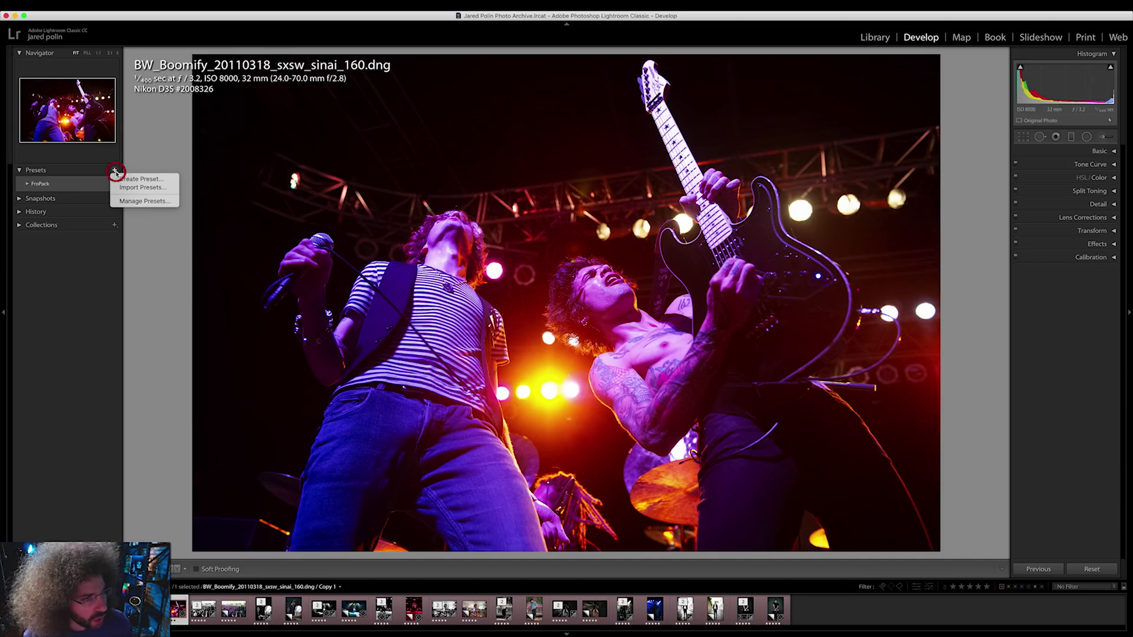
left_click(131, 188)
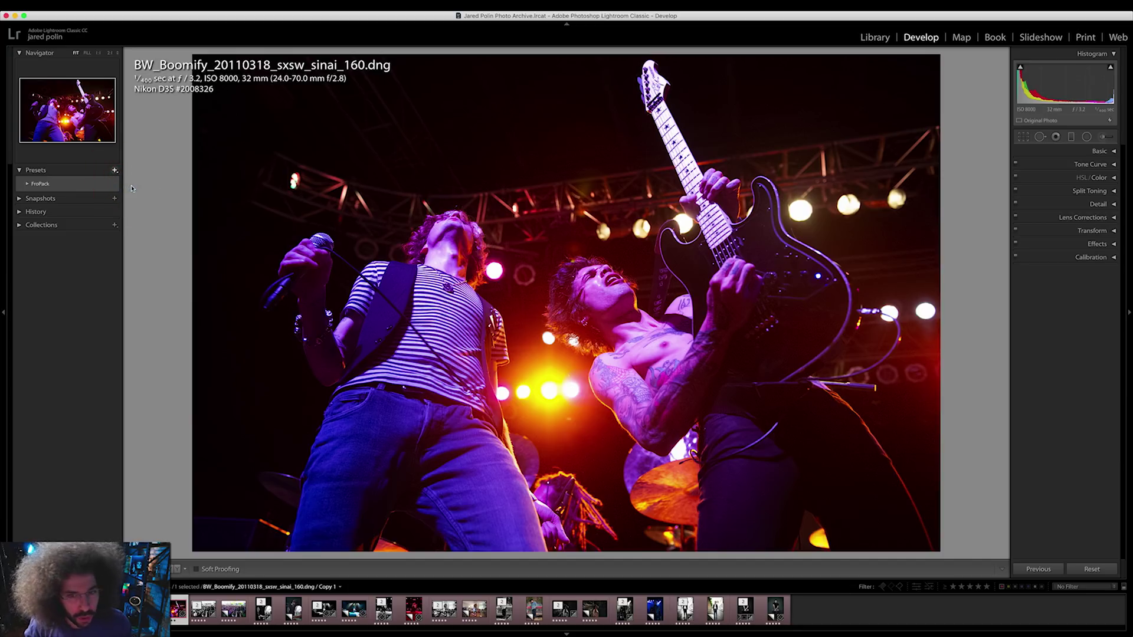
left_click(387, 183)
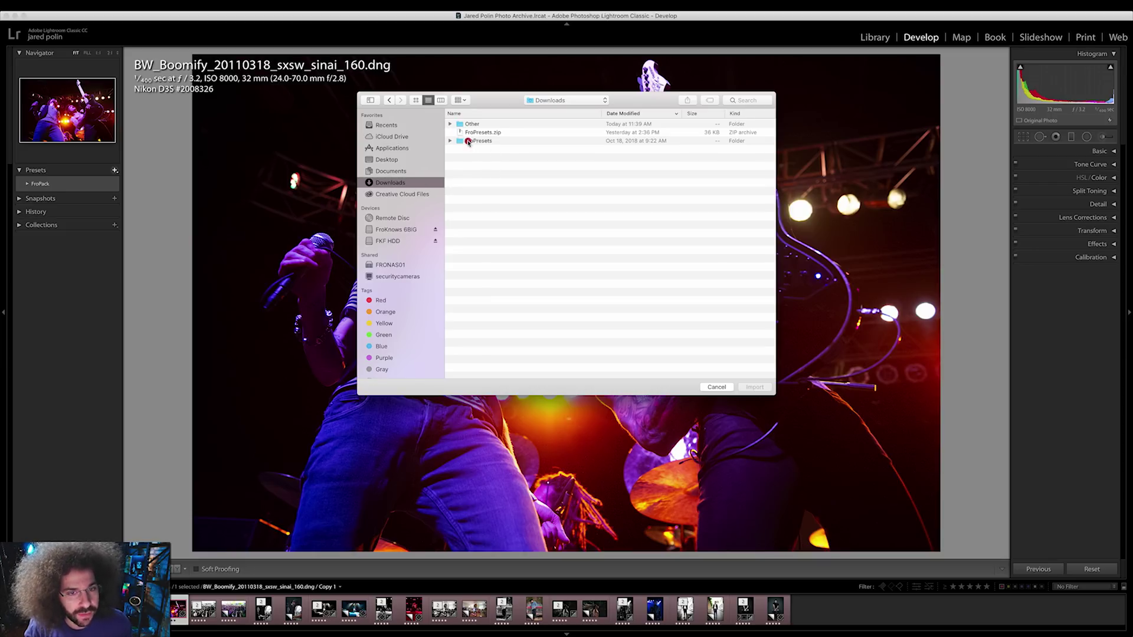
double_click(469, 142)
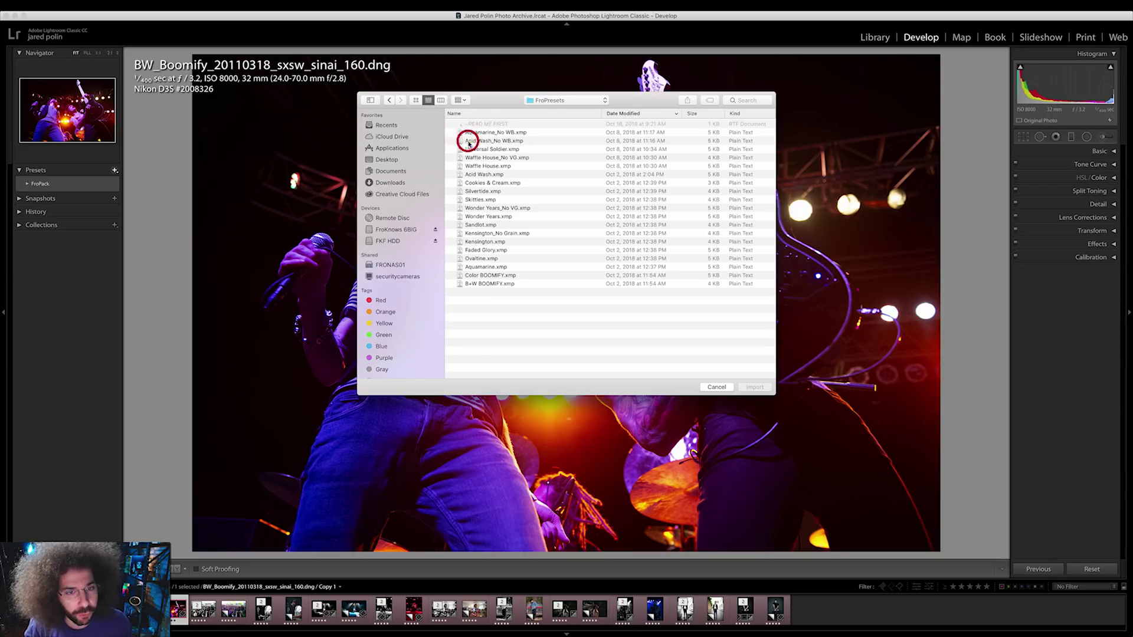
left_click(491, 284)
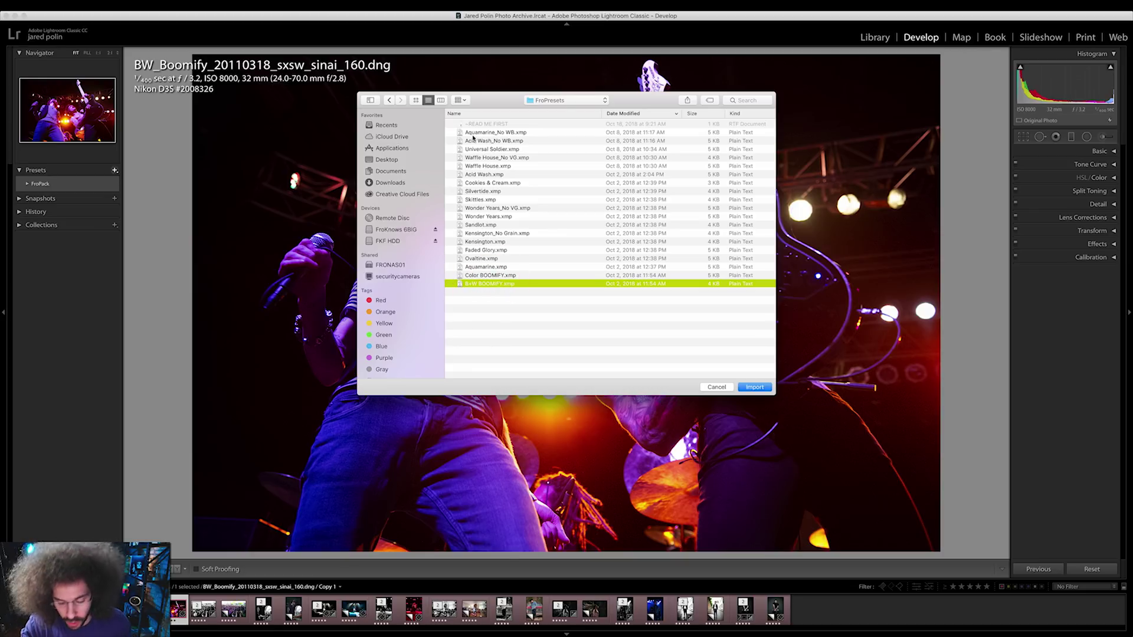
left_click(472, 133, "shift")
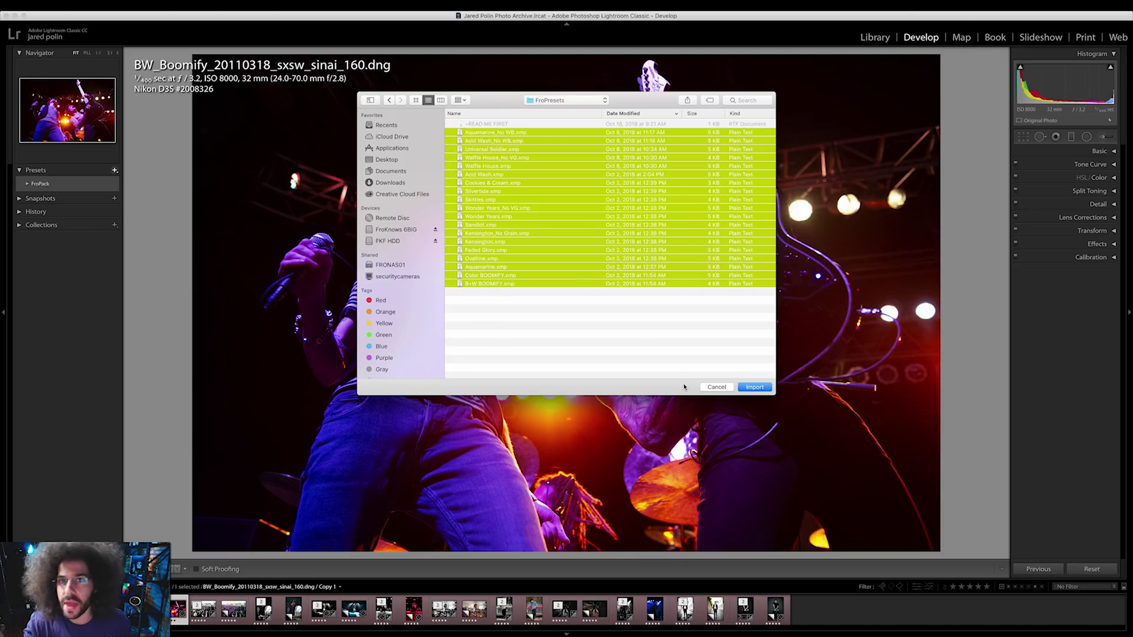
Step: Cancel the preset import, re-expand the FroPack folder, and switch to Lightroom CC
left_click(706, 387)
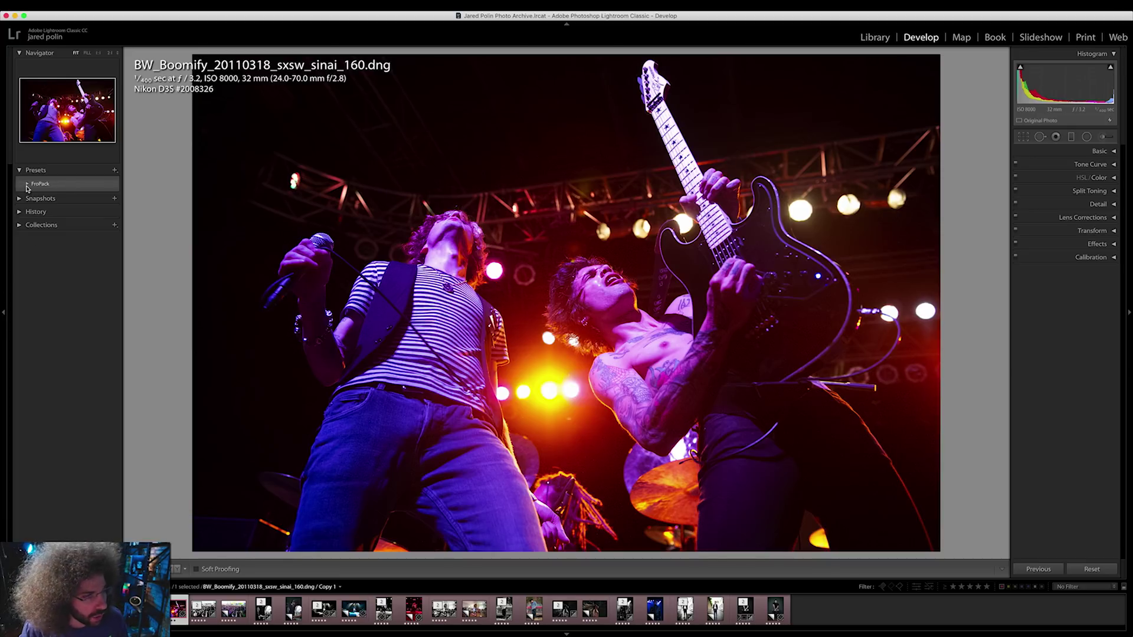
left_click(29, 186)
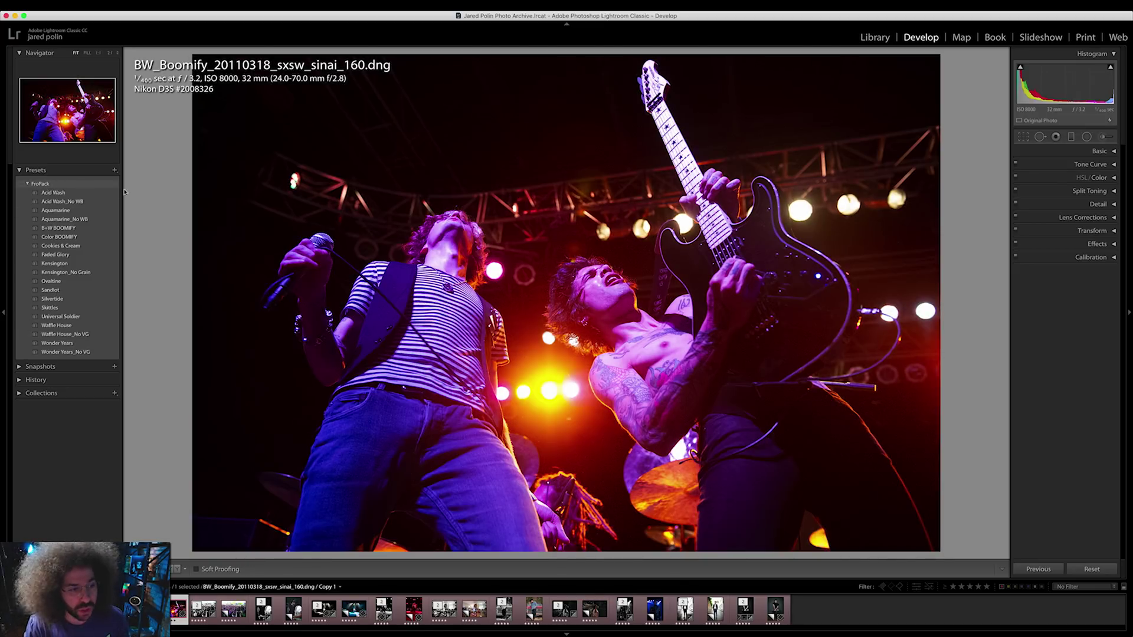
key("ctrl+Left")
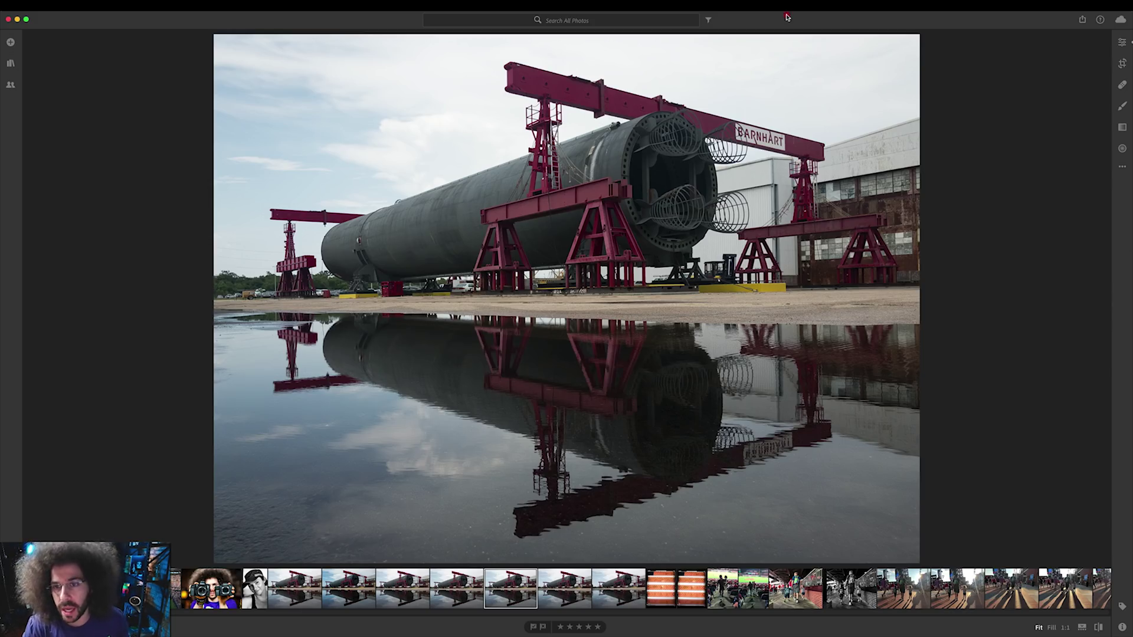
Step: In Lightroom CC, show the Edit panel's preset list, start Import Presets, then cancel the file dialog
left_click(786, 17)
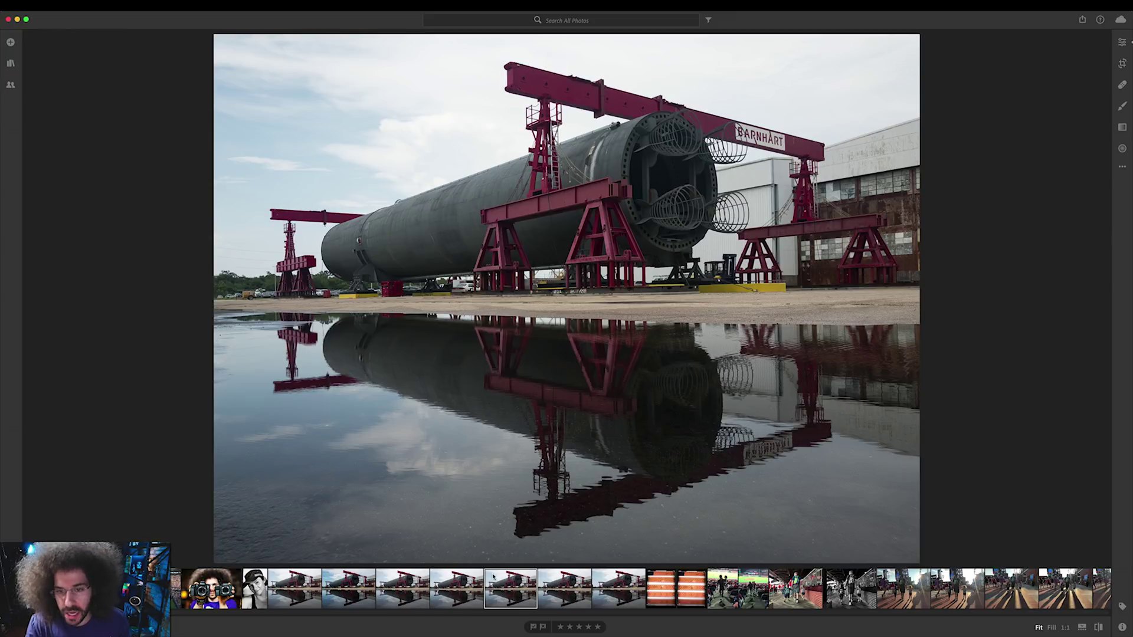
key("e")
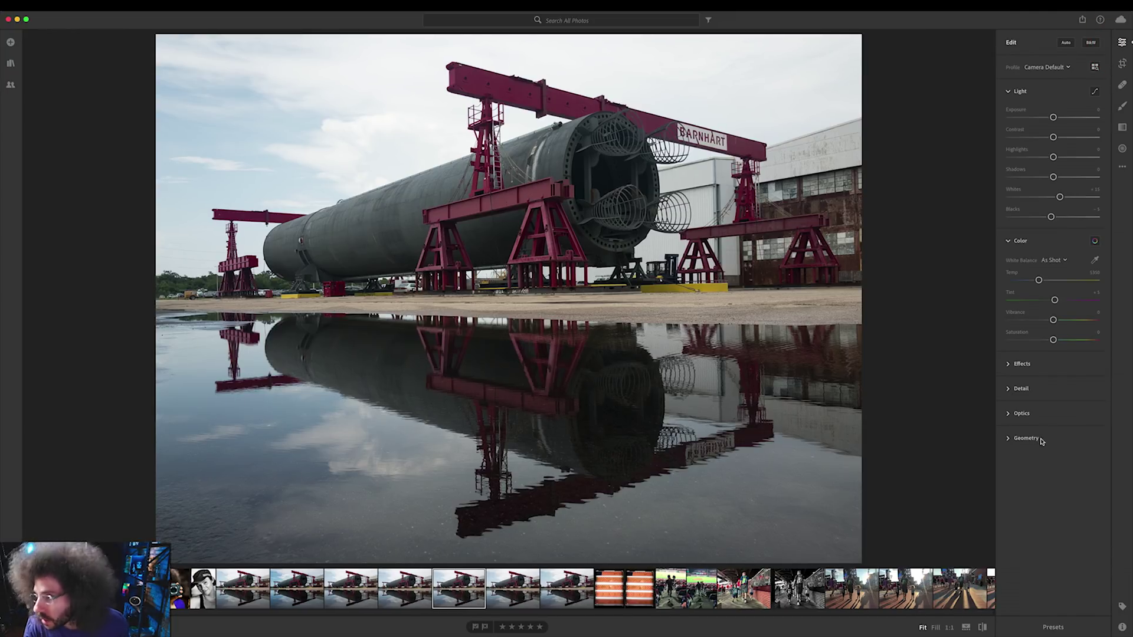
left_click(1054, 627)
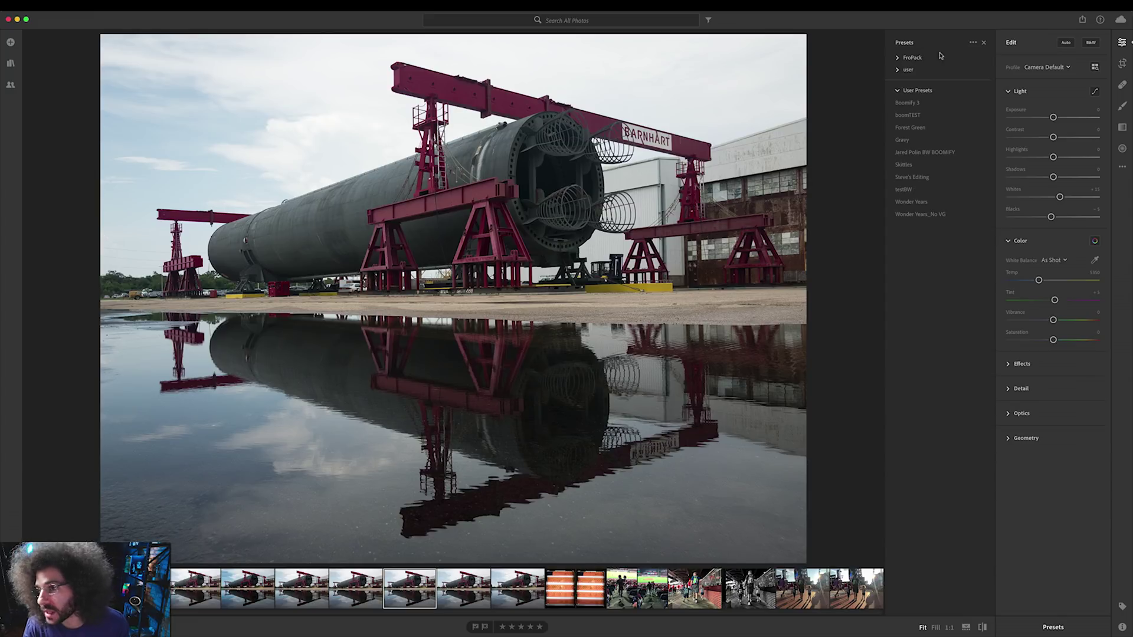
left_click(972, 44)
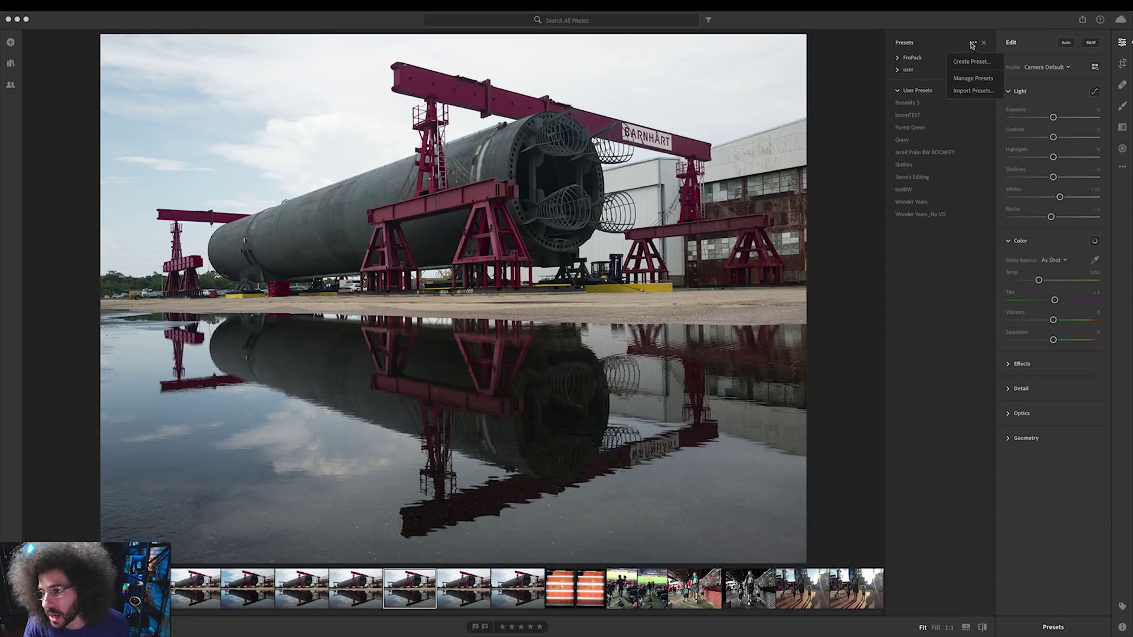
left_click(973, 91)
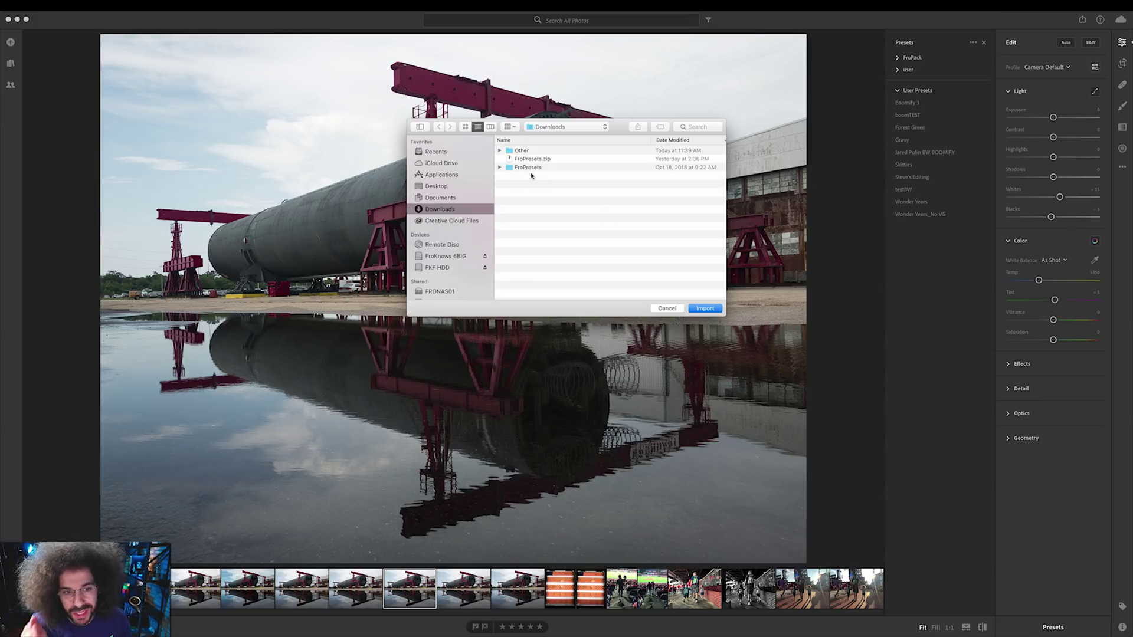
left_click(668, 308)
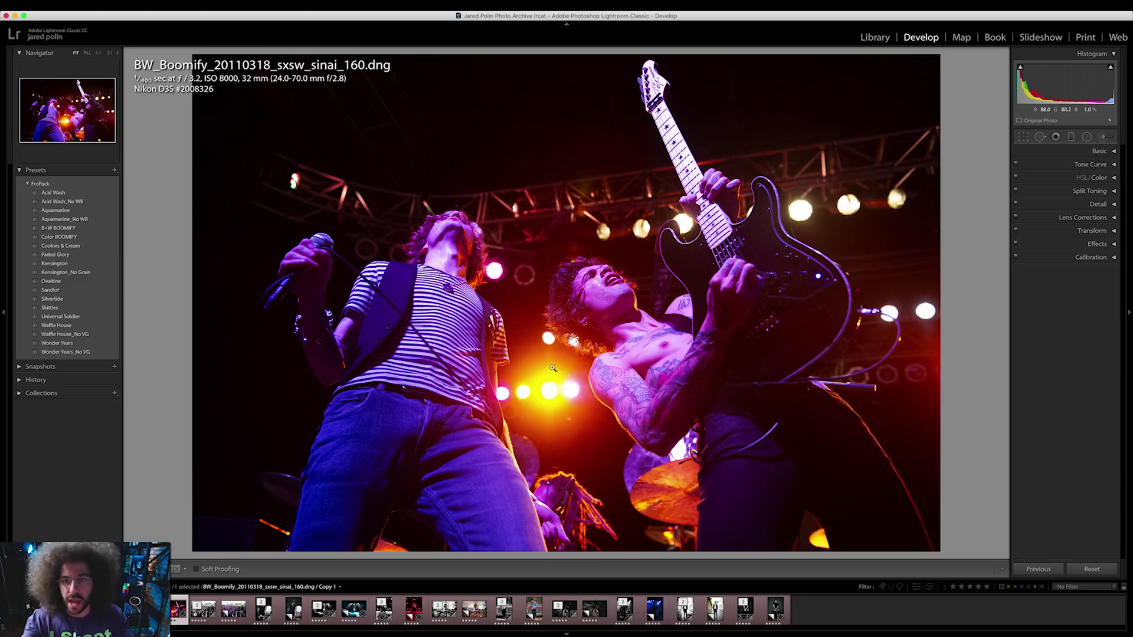
left_click(115, 172)
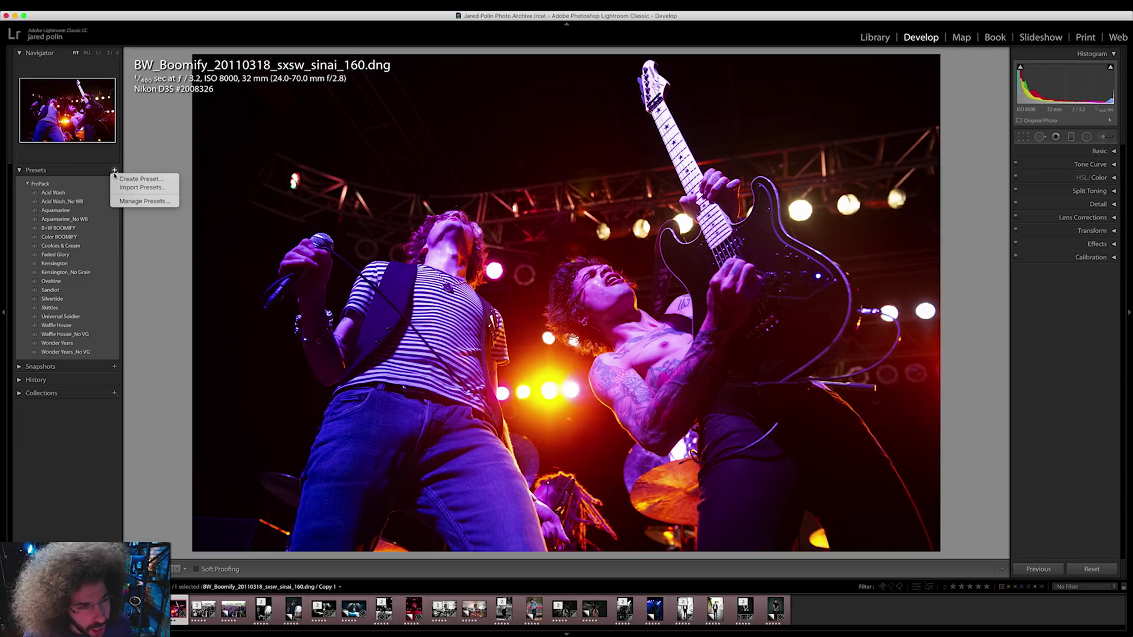
left_click(140, 179)
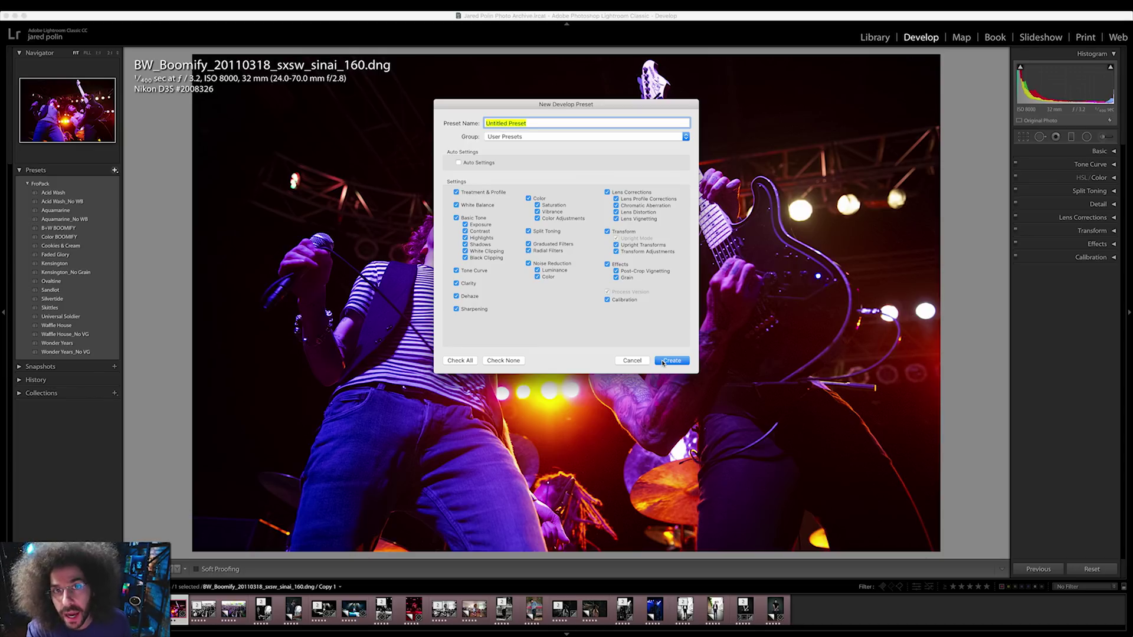
left_click(630, 360)
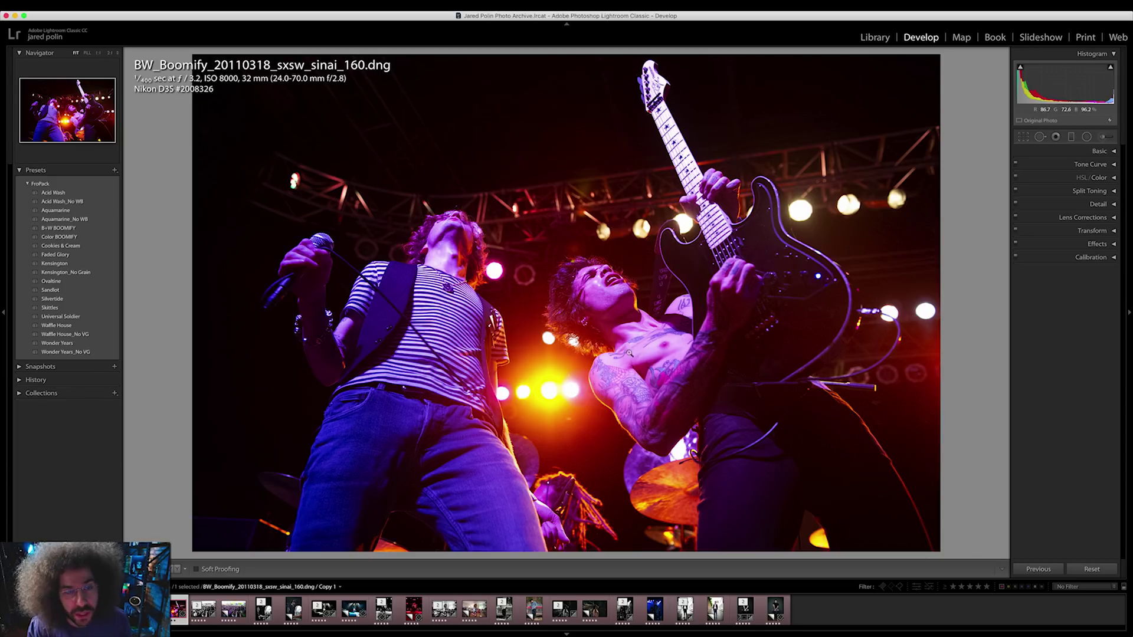
right_click(68, 194)
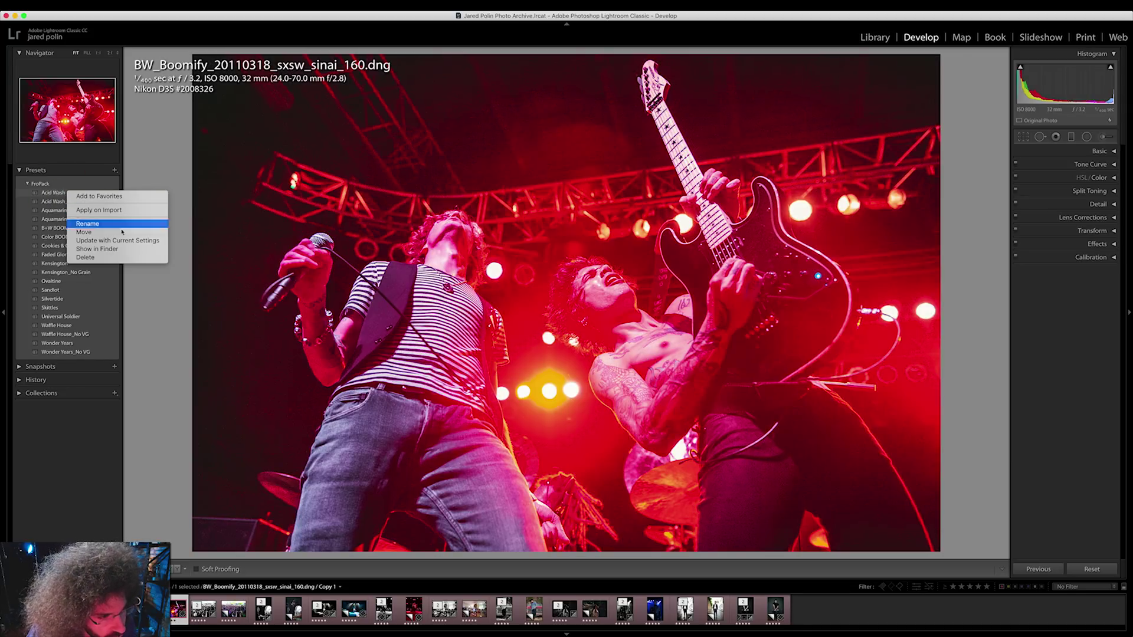
left_click(121, 248)
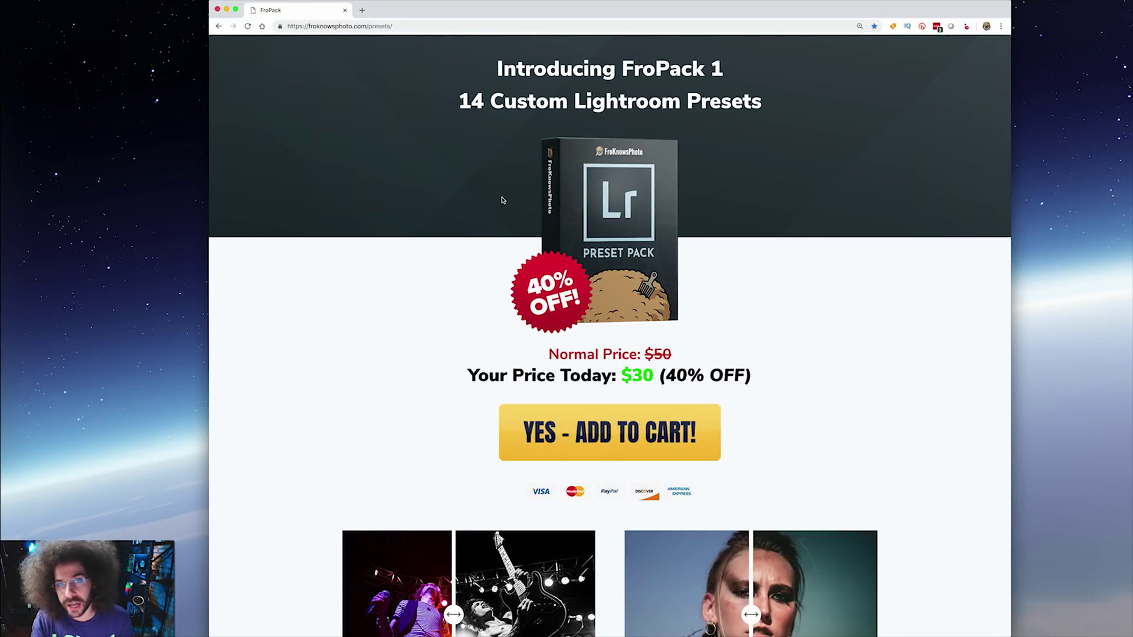
Step: Browse the FroPack 1 page, widening the Boomify before image, then open a new Chrome tab
scroll(502, 200, "down", 1)
scroll(502, 200, "down", 10)
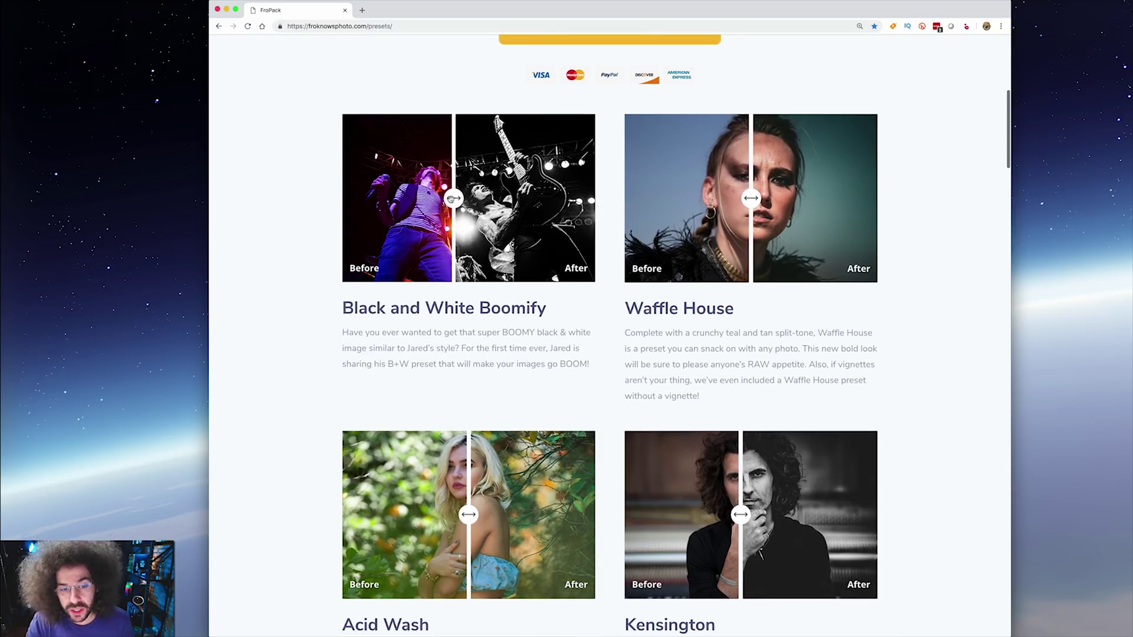
left_click_drag(453, 200, 581, 198)
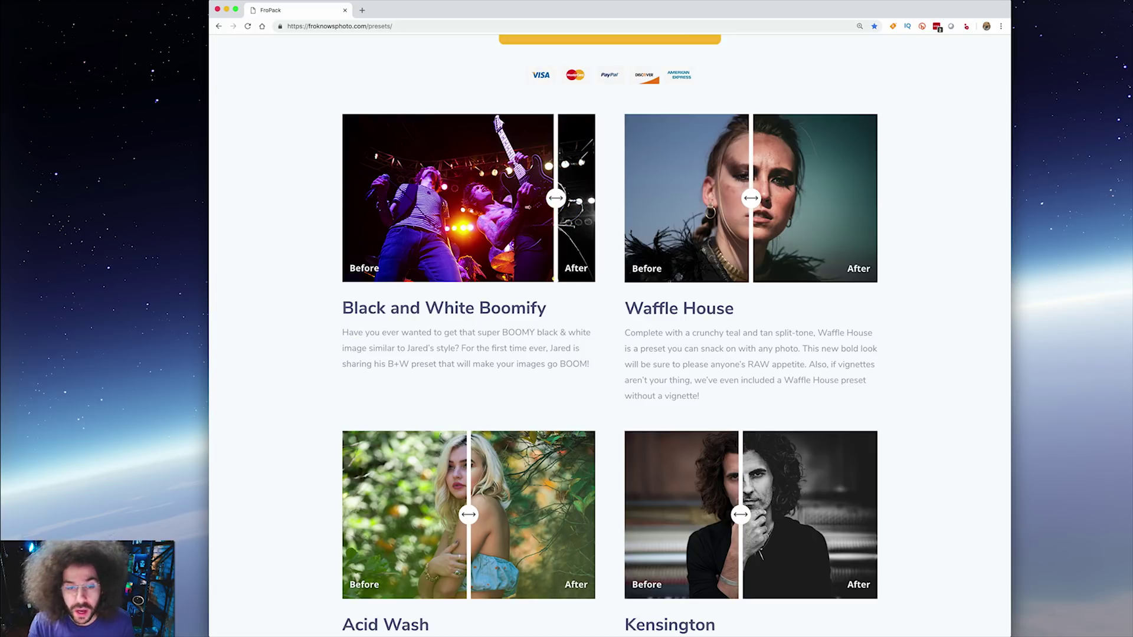
scroll(502, 203, "down", 13)
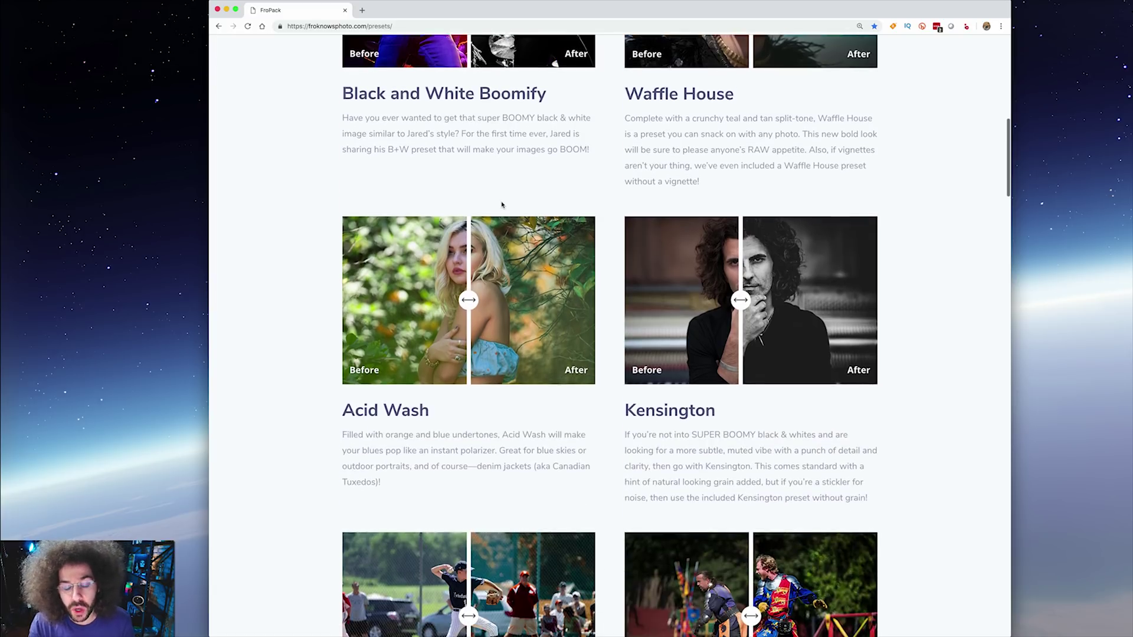
scroll(502, 205, "down", 12)
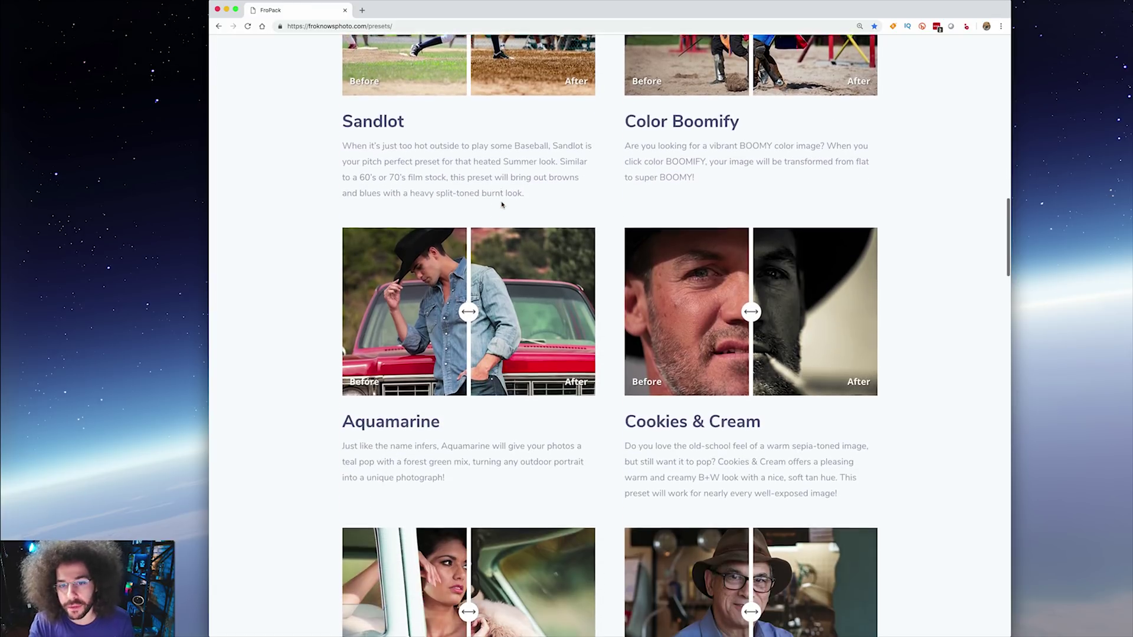
scroll(502, 203, "down", 20)
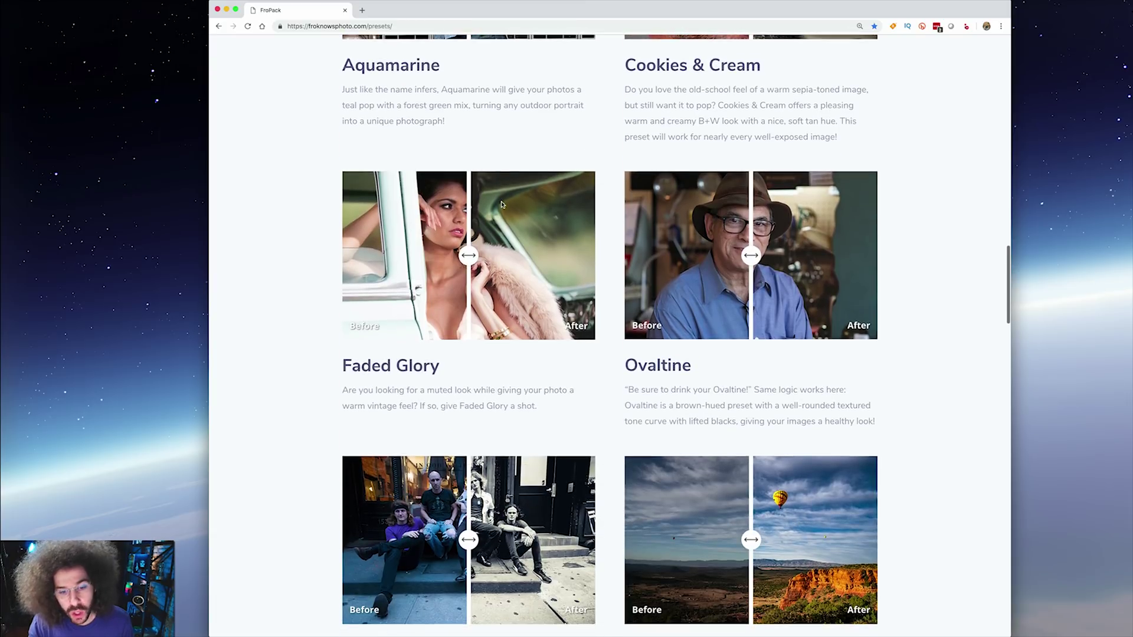
scroll(502, 205, "up", 20)
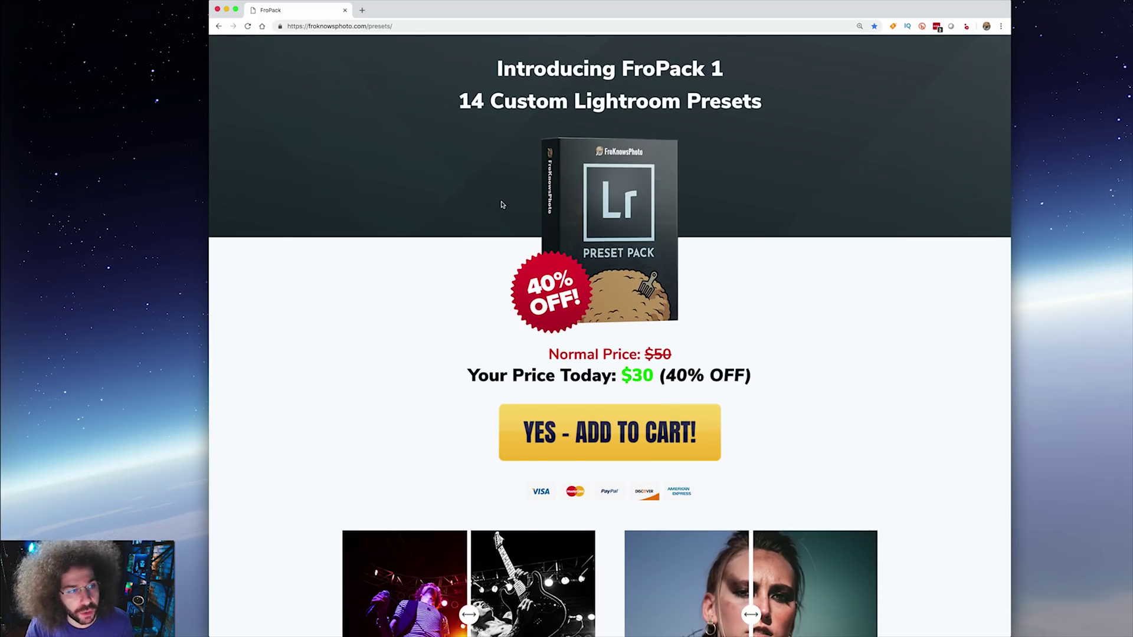
key("super+t")
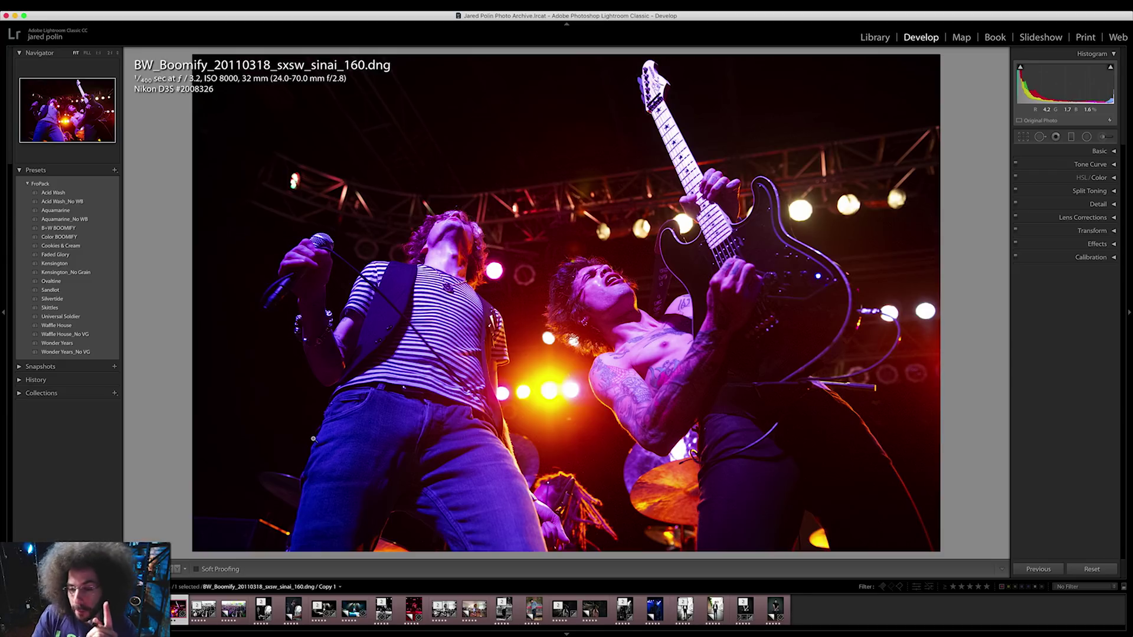
Step: Show the black-and-white Boomify concert photo, then move to the Library module
key("Left")
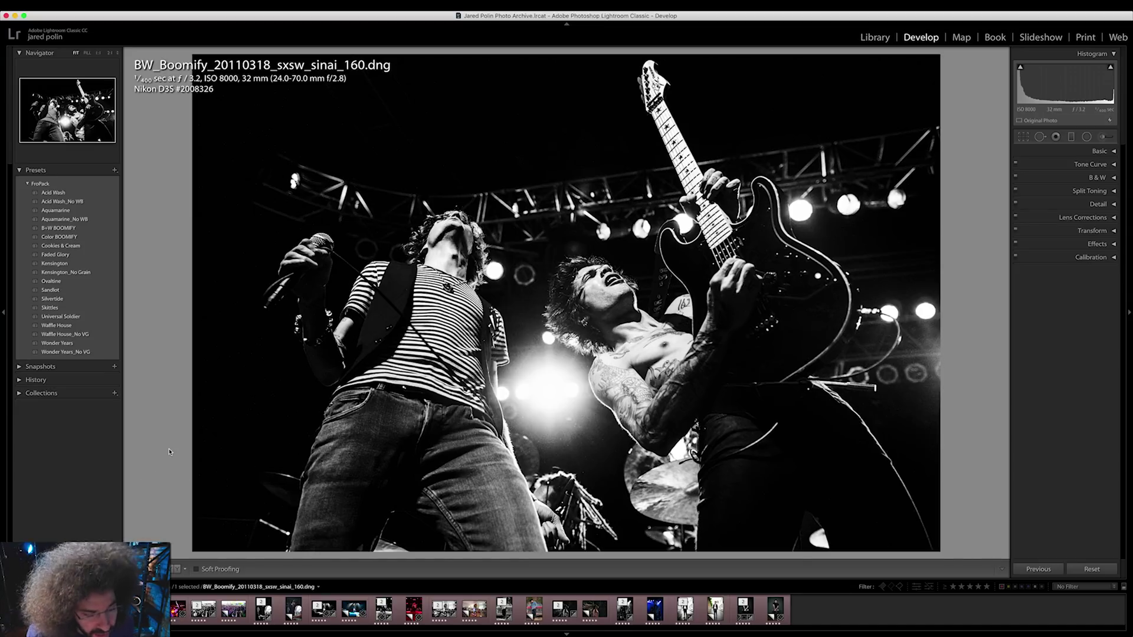
left_click(875, 38)
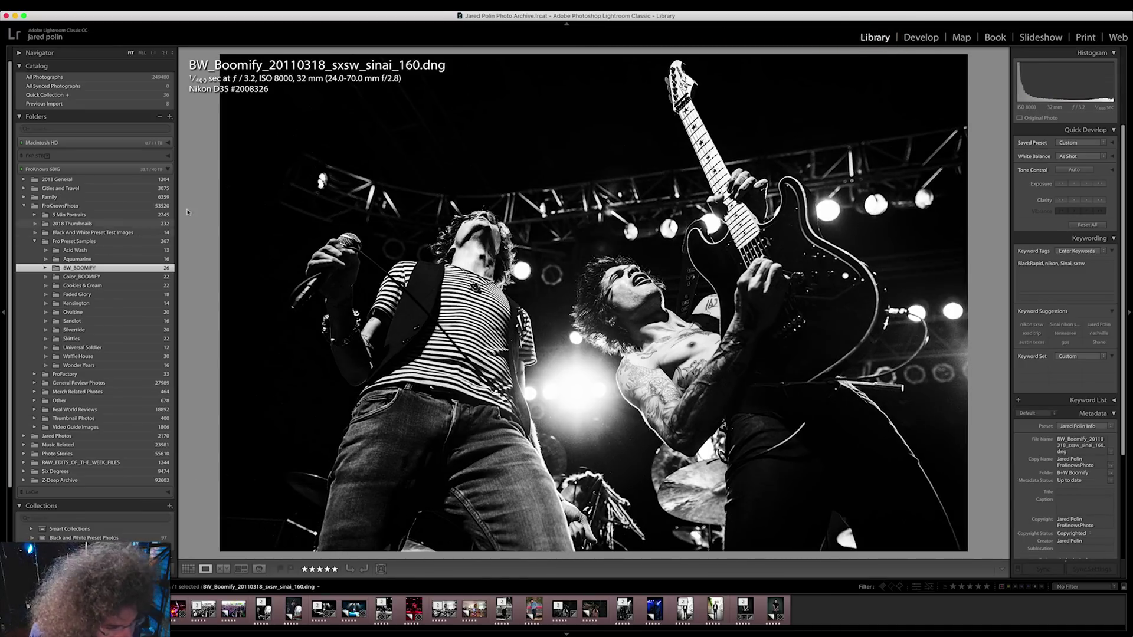
Step: Open the Sandlot folder and compare the edited and unedited versions of its first photos
left_click(99, 323)
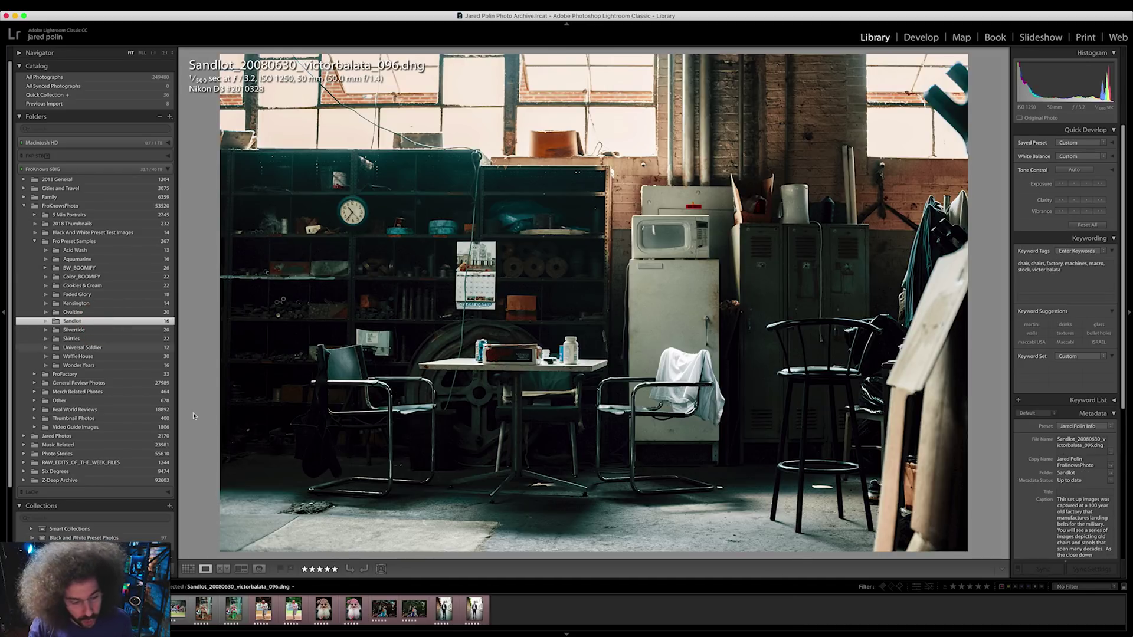
key("Right")
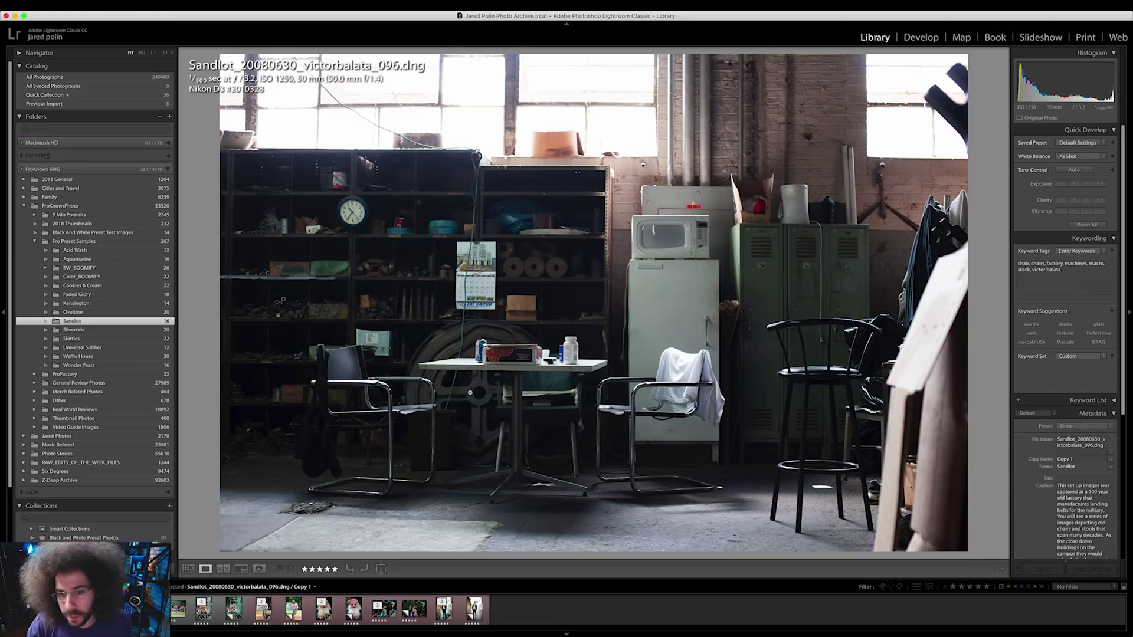
key("Left")
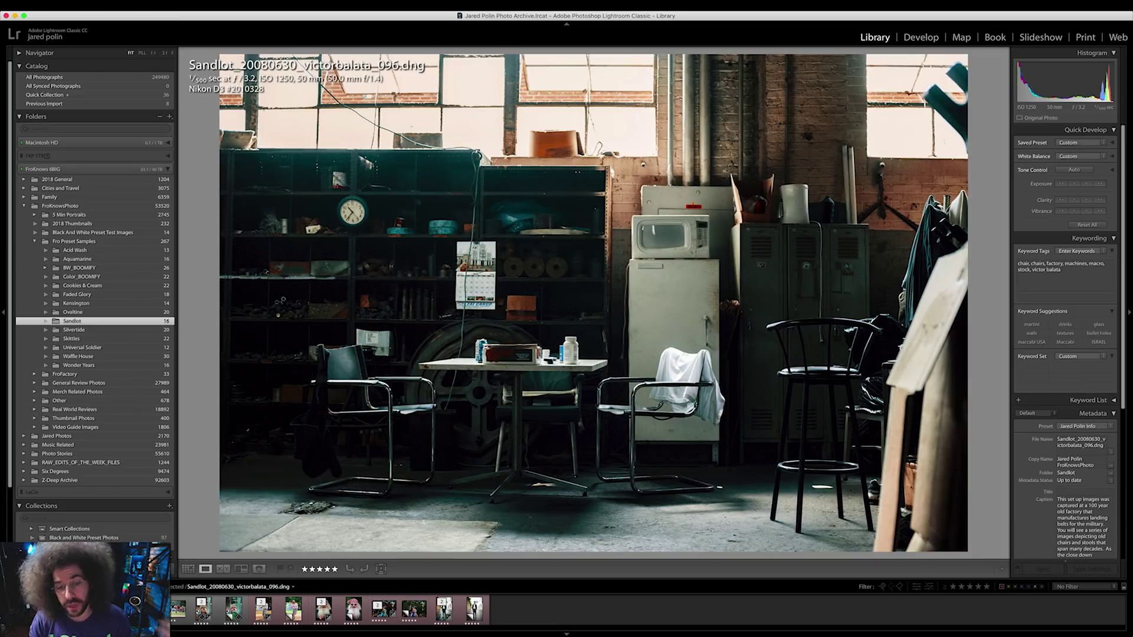
key("Right")
key("Right")
key("Right")
key("Left")
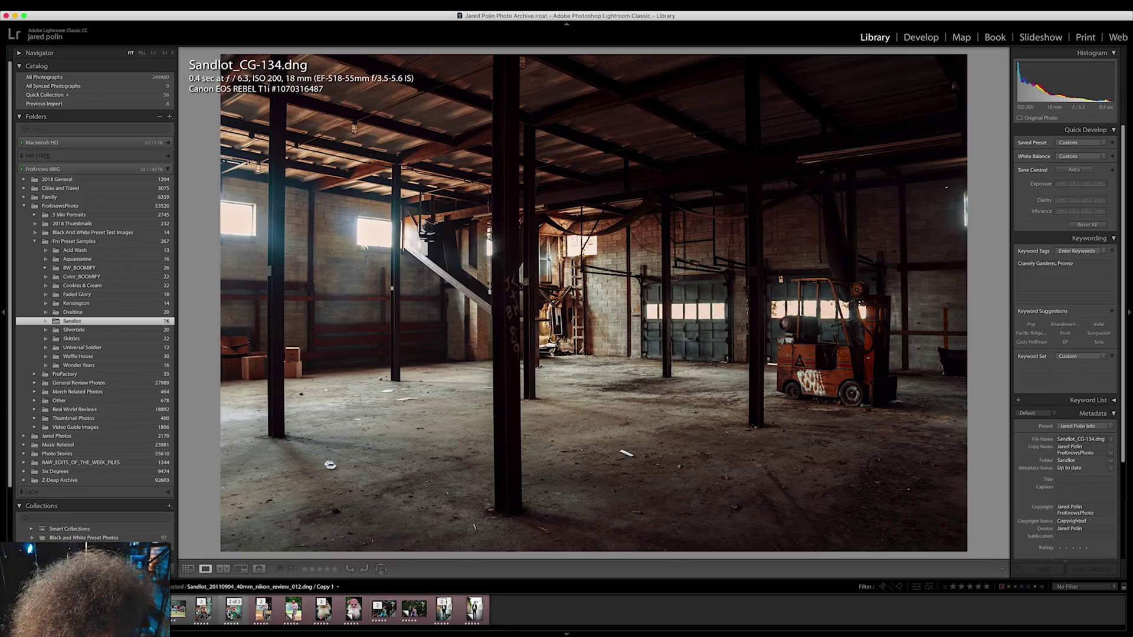
Step: Compare Sandlot before/after for the He-Man, knight and bearded-man photos, then open Waffle House
left_click(234, 608)
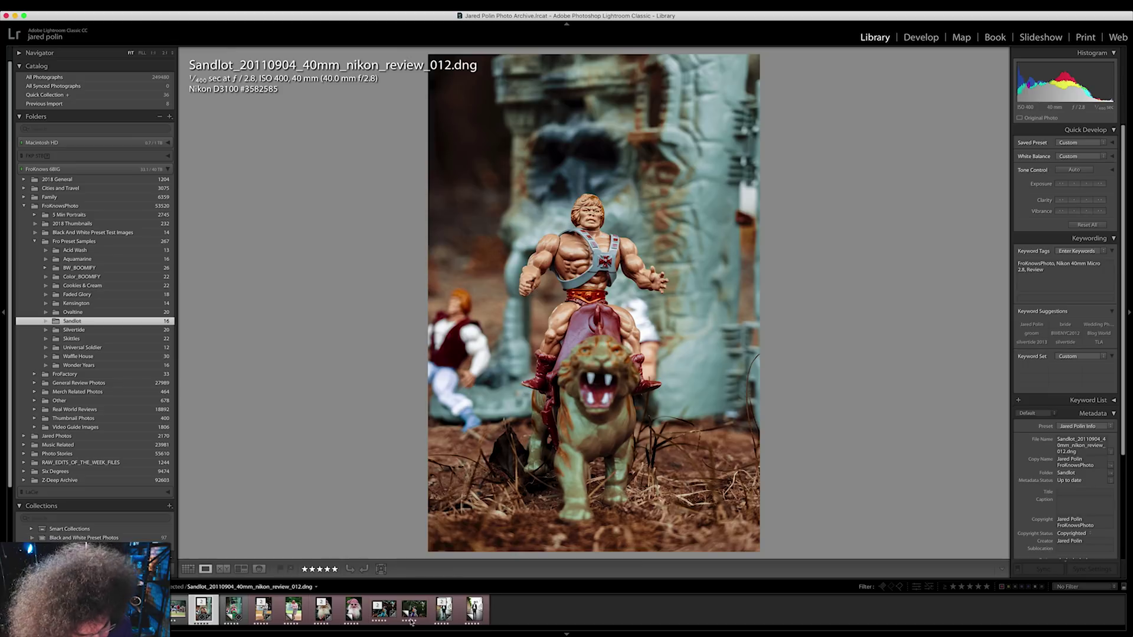
left_click(411, 613)
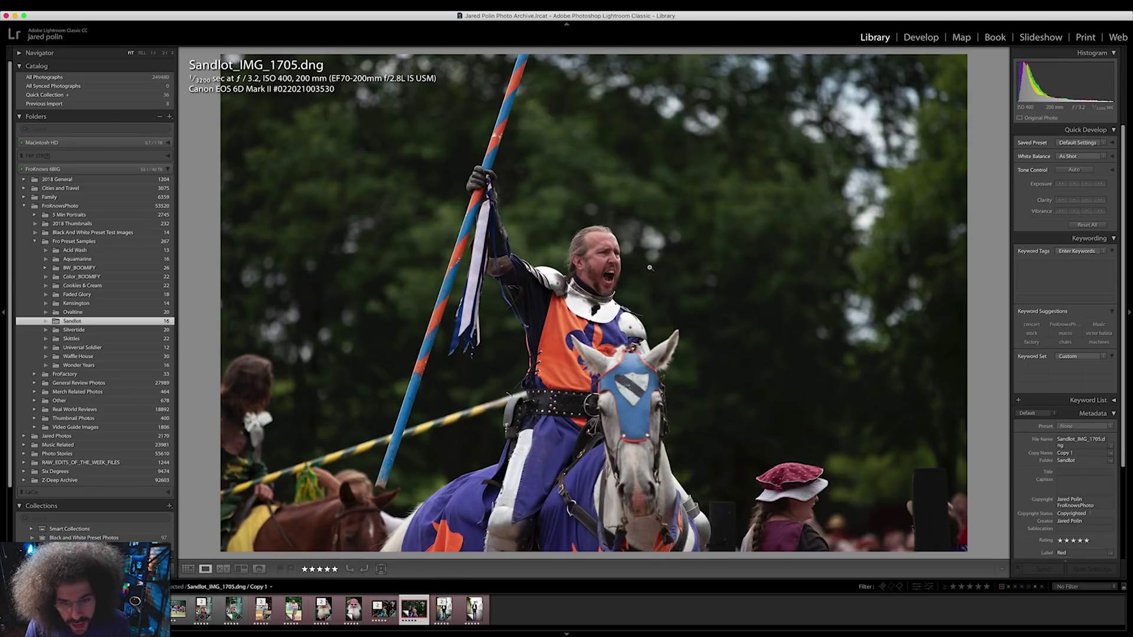
left_click(384, 609)
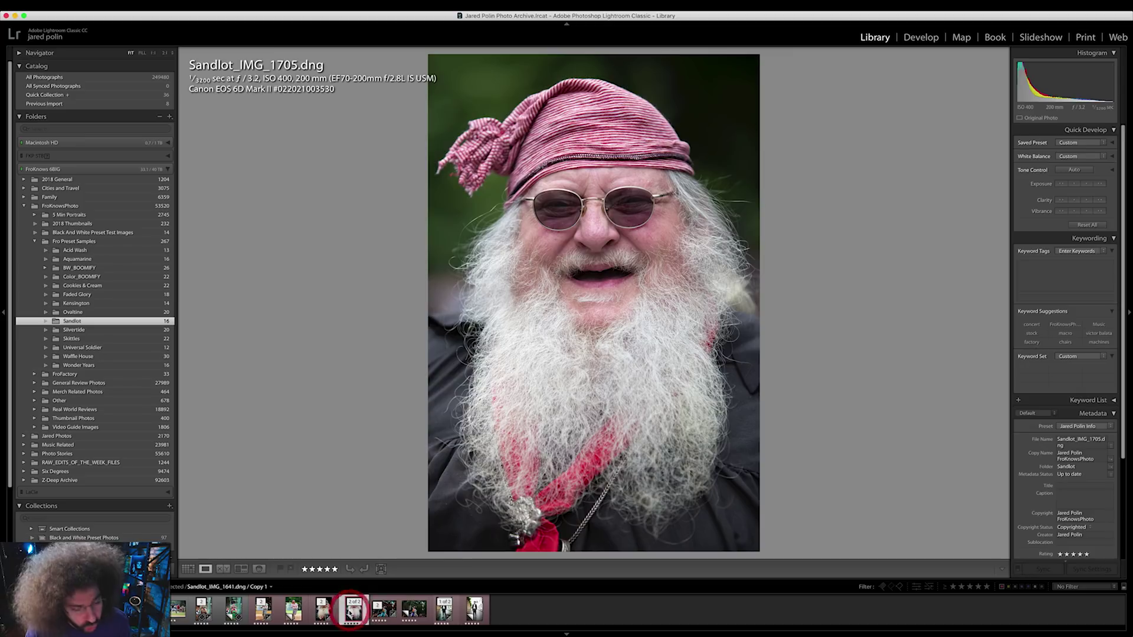
left_click(353, 609)
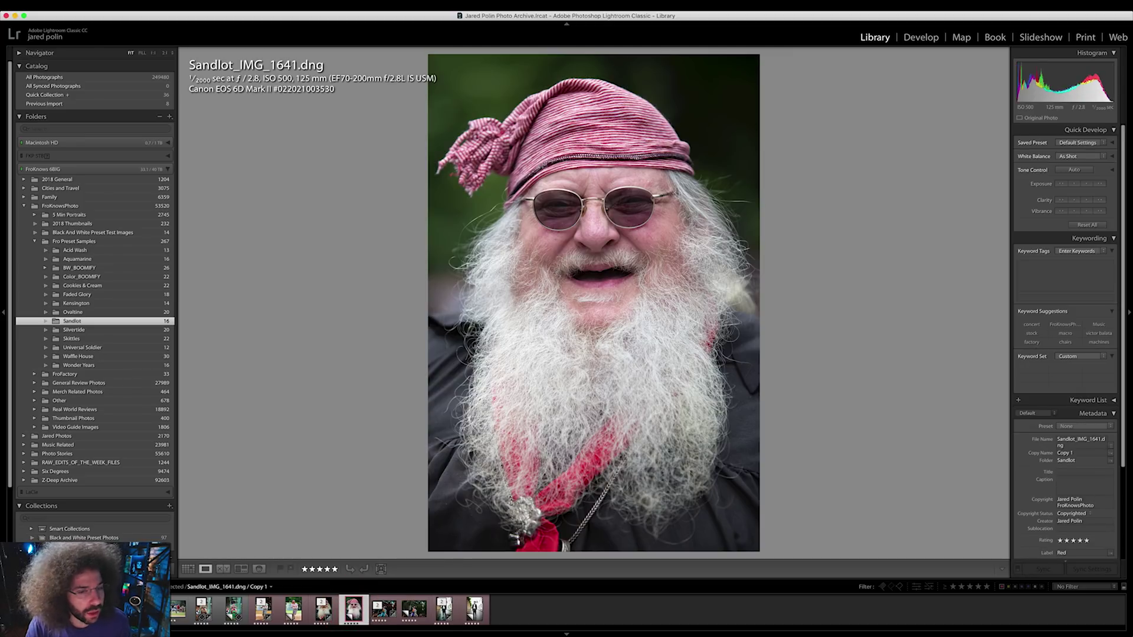
left_click(323, 609)
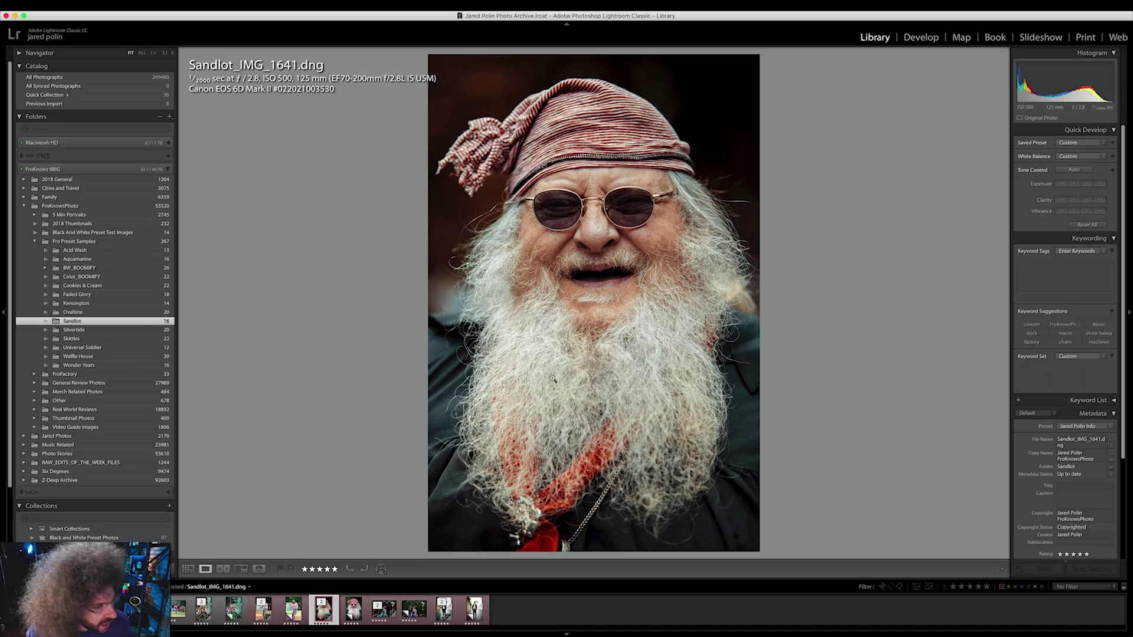
left_click(113, 356)
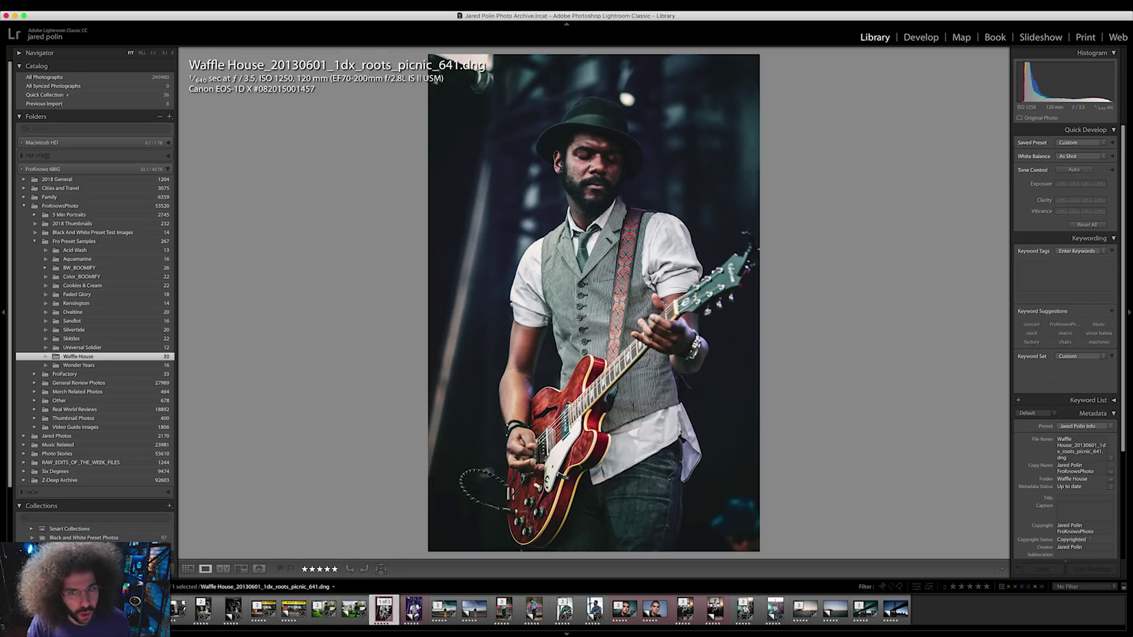
Step: Compare Waffle House before/after for the guitarist and hotel-room portraits, then open the Kensington folder
left_click(413, 608)
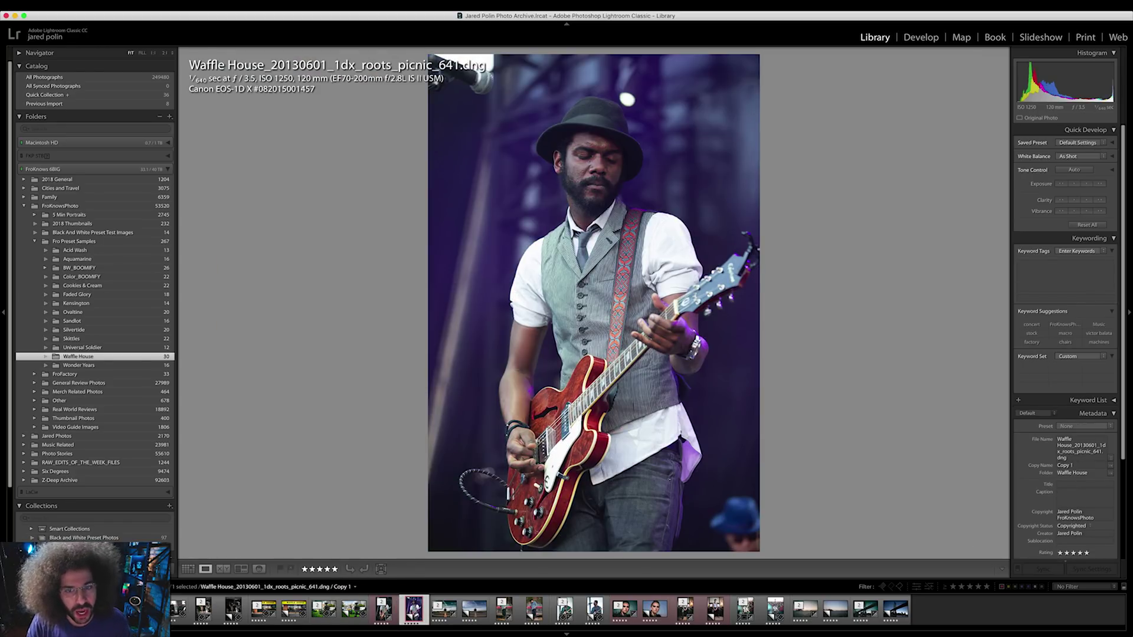
left_click(384, 608)
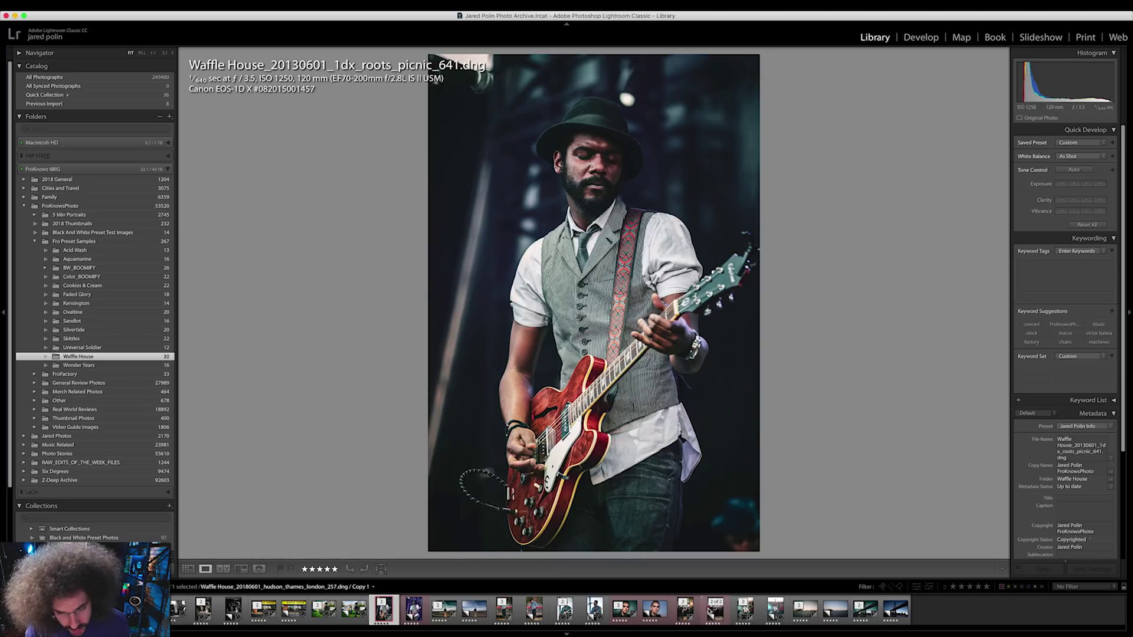
left_click(715, 608)
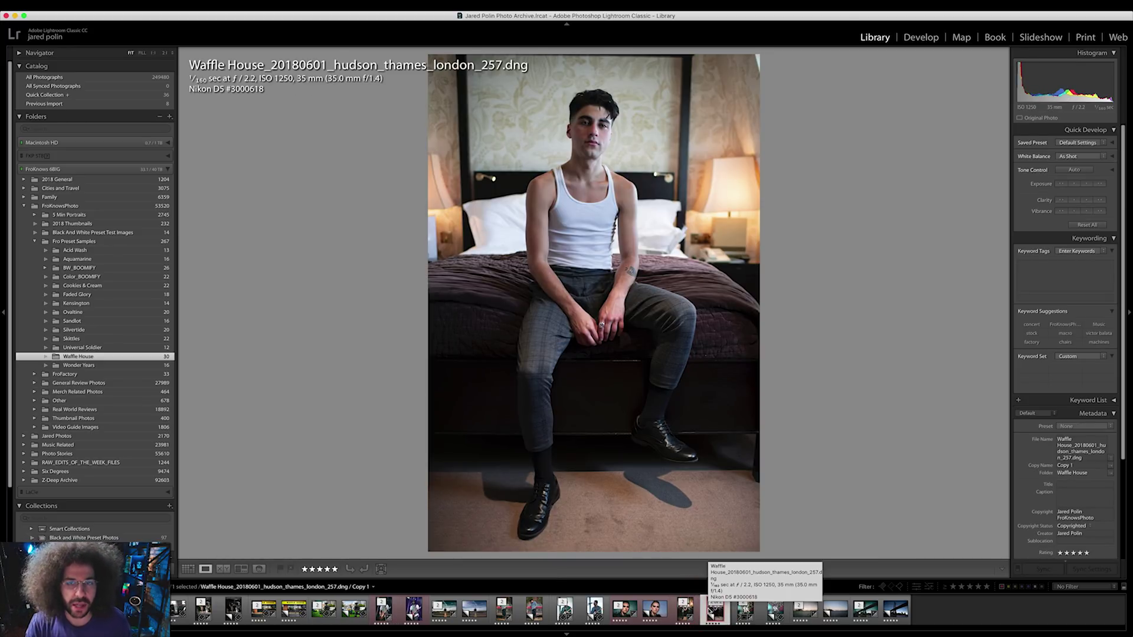
key("Left")
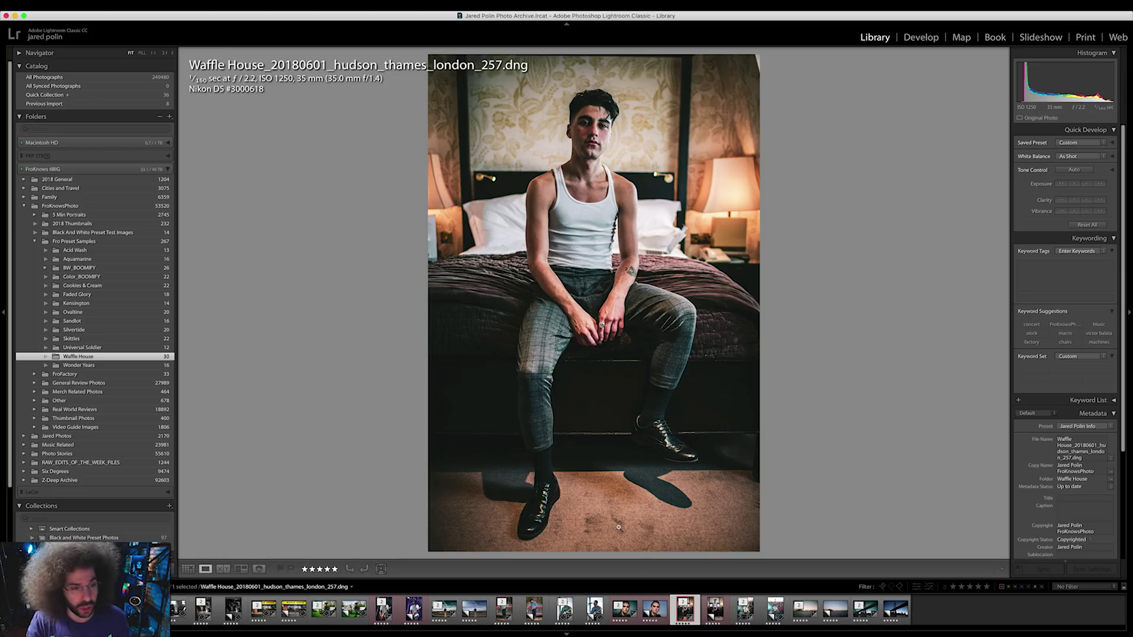
left_click(74, 304)
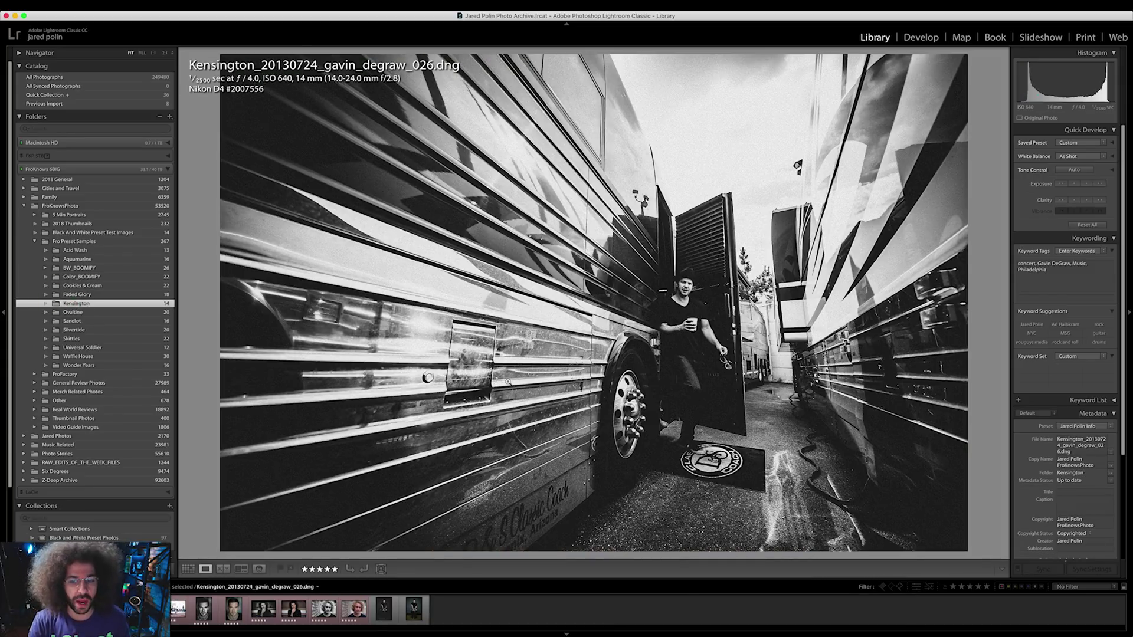
Step: Select the unedited Copy 1 of the Kensington bus photo and open it in Develop
key("Right")
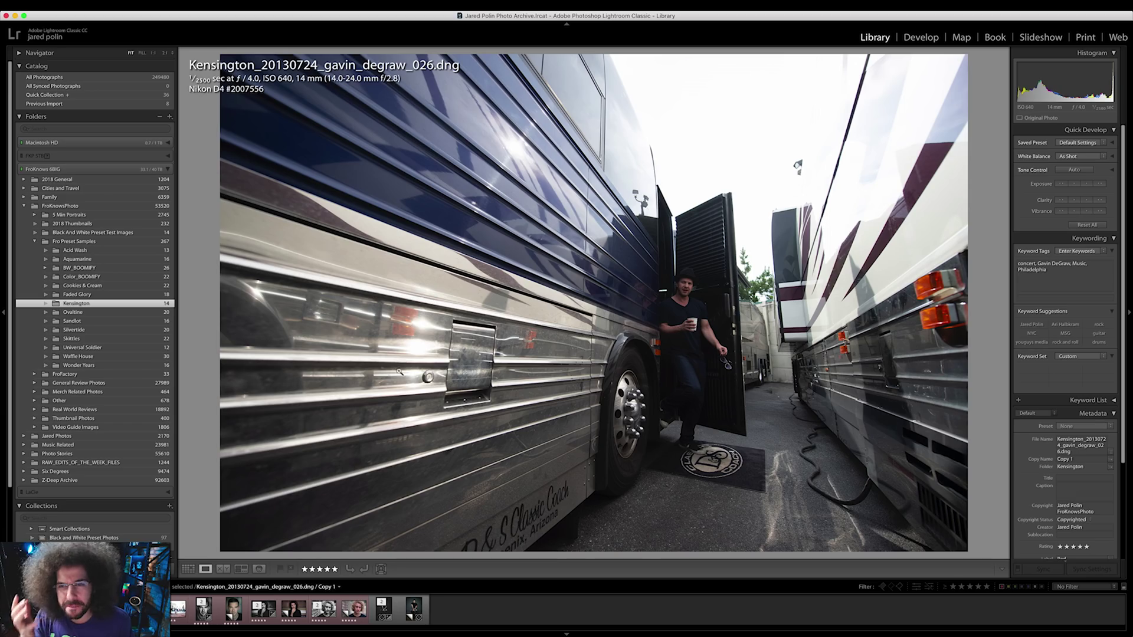
left_click(920, 37)
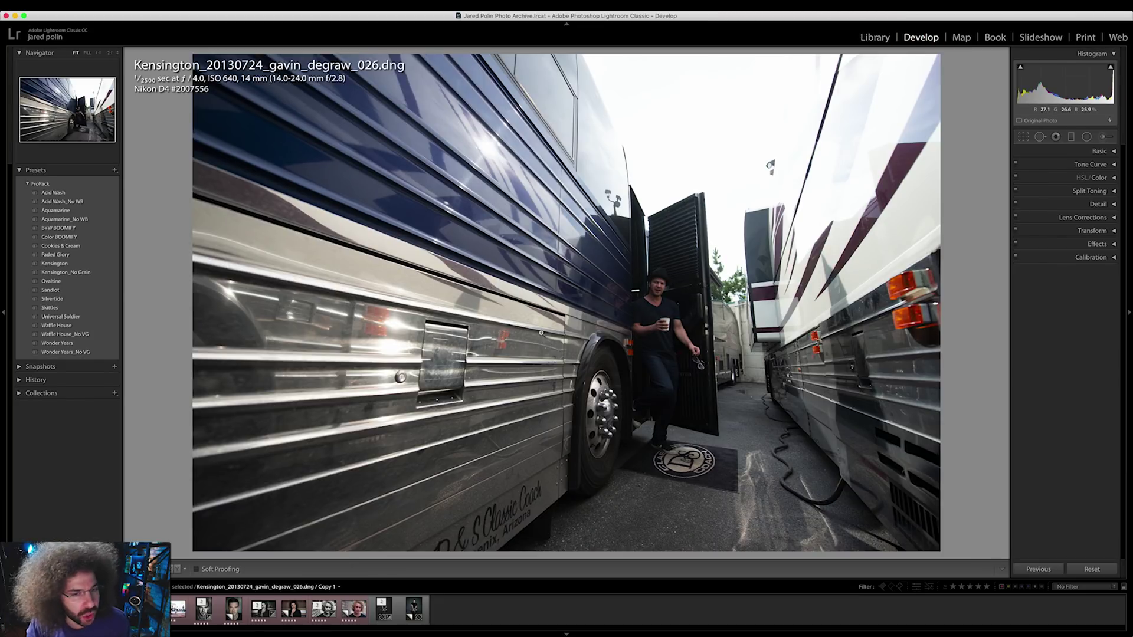
Step: Toggle the bus photo's black-and-white look, then apply Kensington_No Grain to the seated-man portrait
key("v")
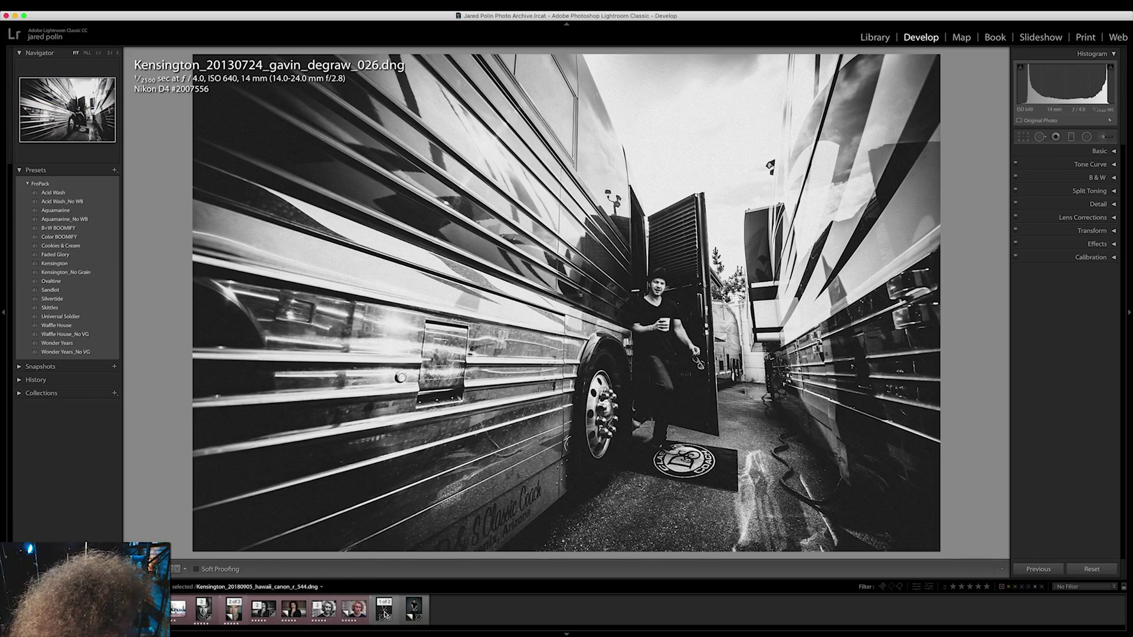
left_click(411, 611)
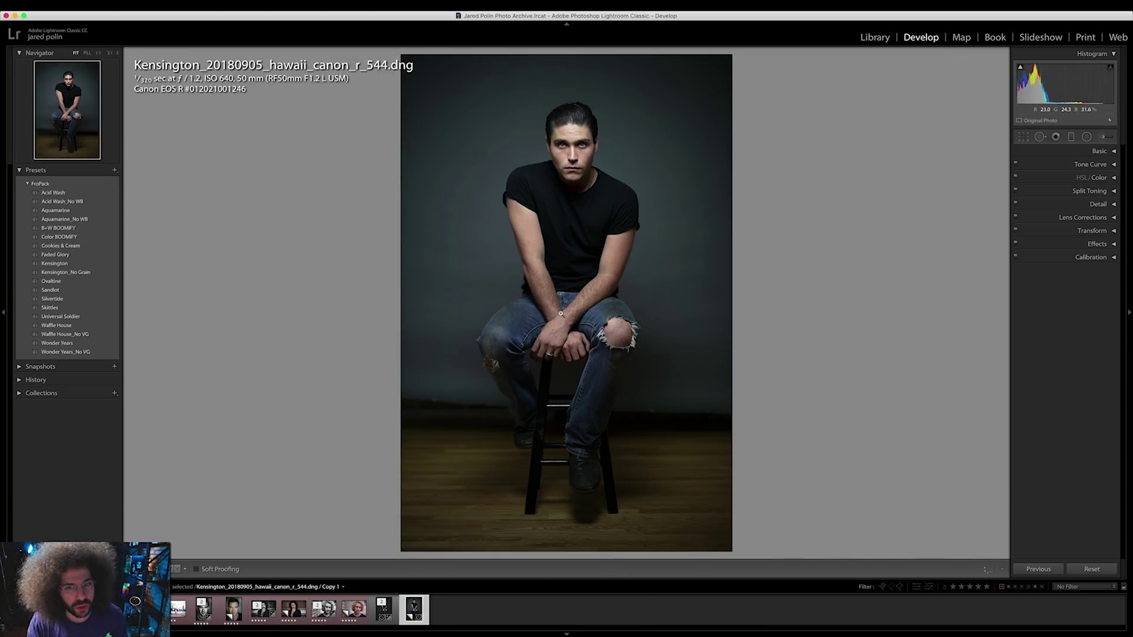
key("Left")
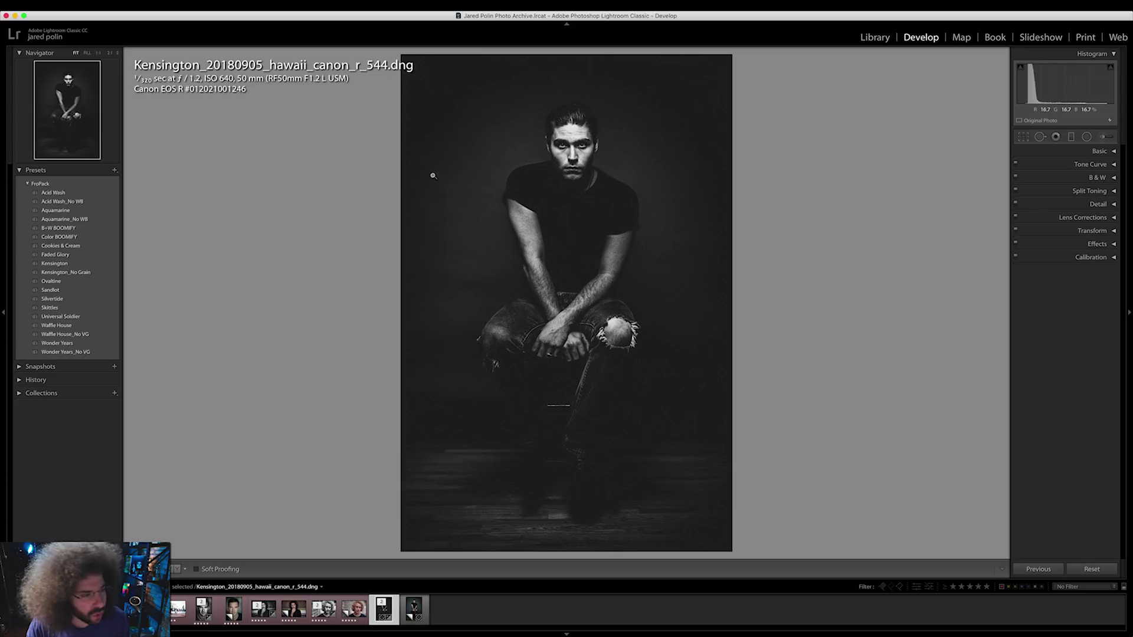
left_click(86, 272)
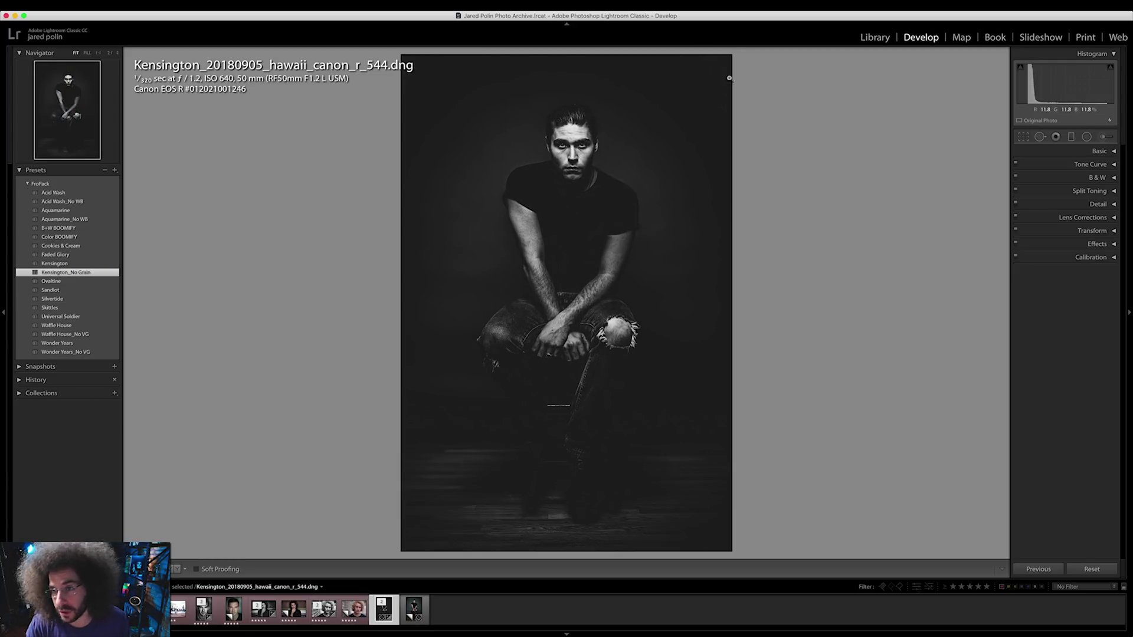
left_click(865, 41)
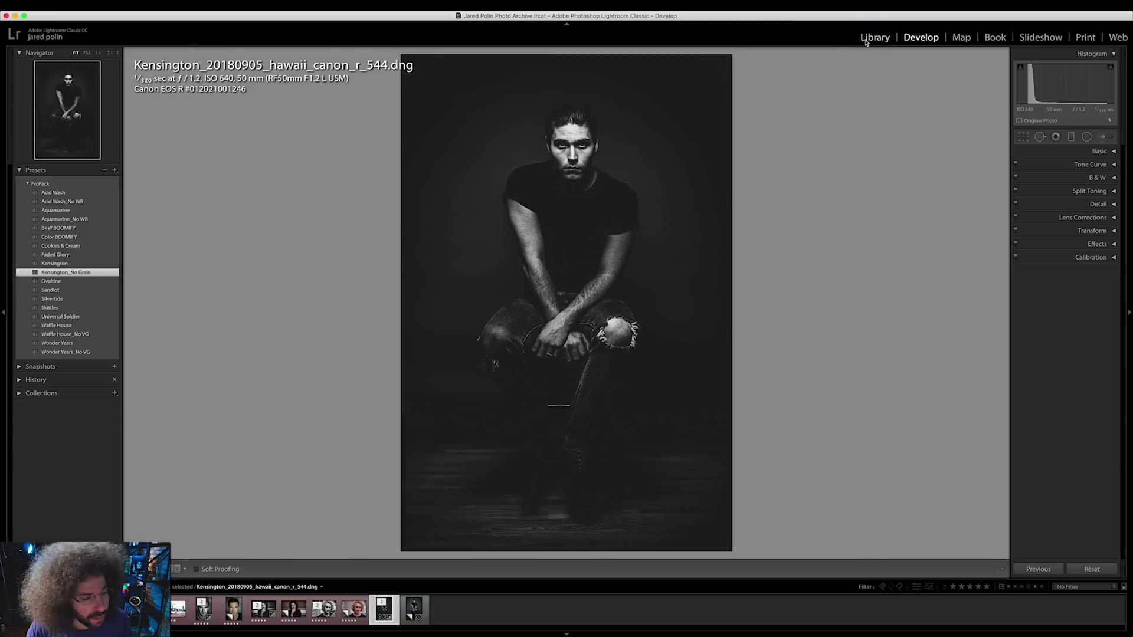